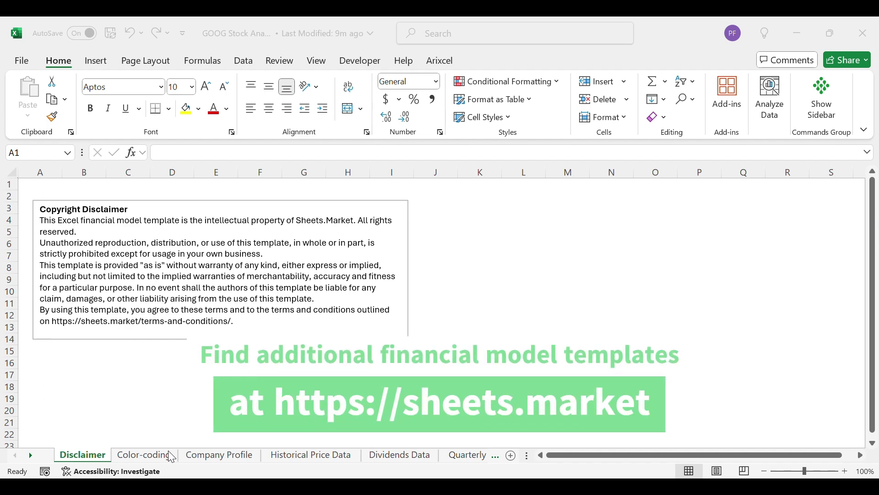
- View the Color-coding sheet, then review the Company Profile sheet from the company details down to the analyst price targets
click(171, 456)
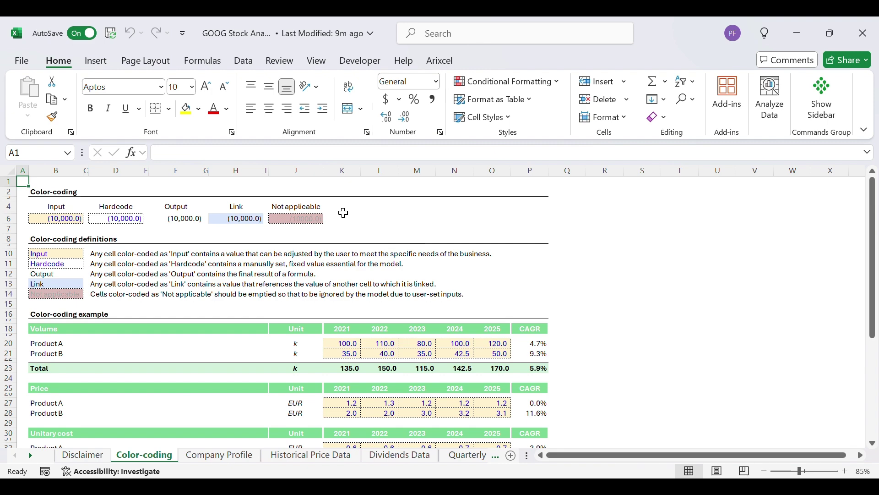
click(224, 460)
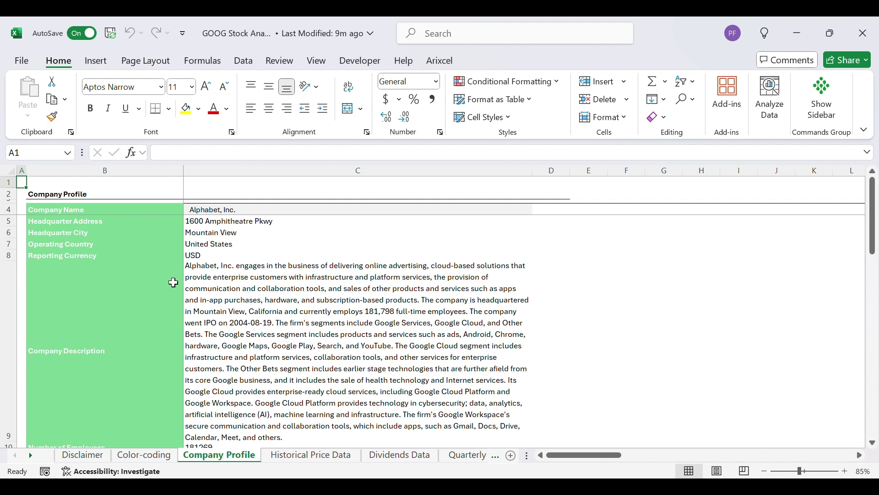
scroll(168, 315, down, 5)
scroll(240, 316, down, 3)
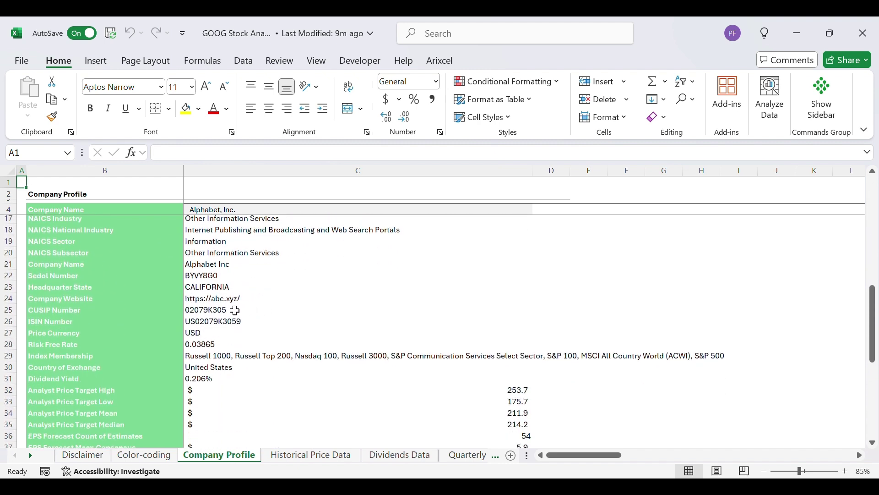
scroll(221, 305, down, 1)
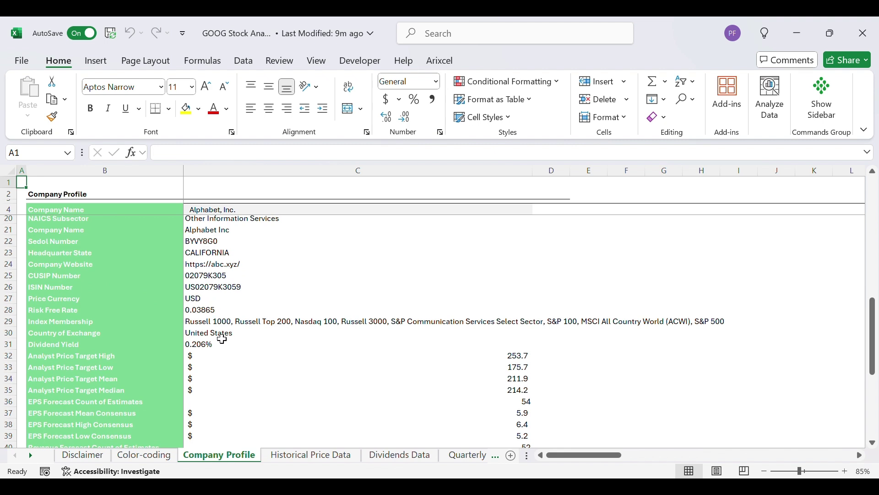
scroll(206, 302, down, 1)
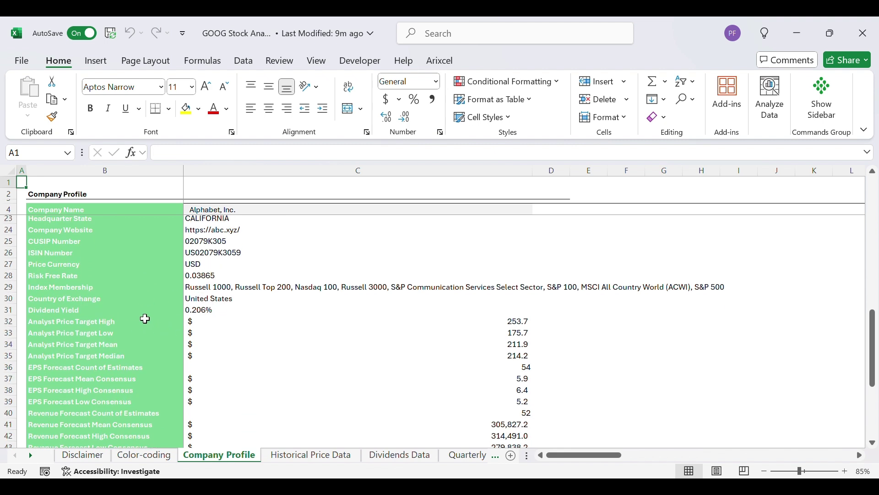
scroll(200, 306, down, 1)
scroll(194, 306, down, 1)
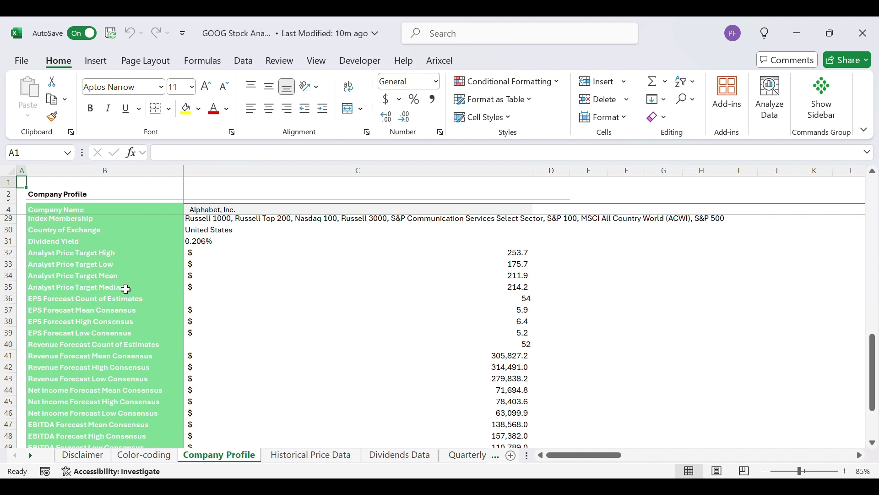
scroll(125, 287, down, 1)
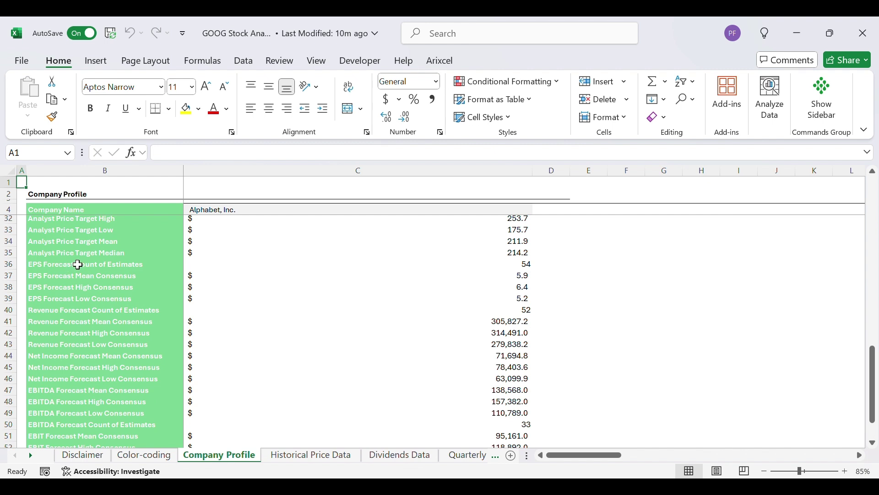
- Examine the EPS, revenue, net income, EBITDA and EBIT forecast rows on the Company Profile sheet, then return to cell A1
drag(87, 264, 462, 264)
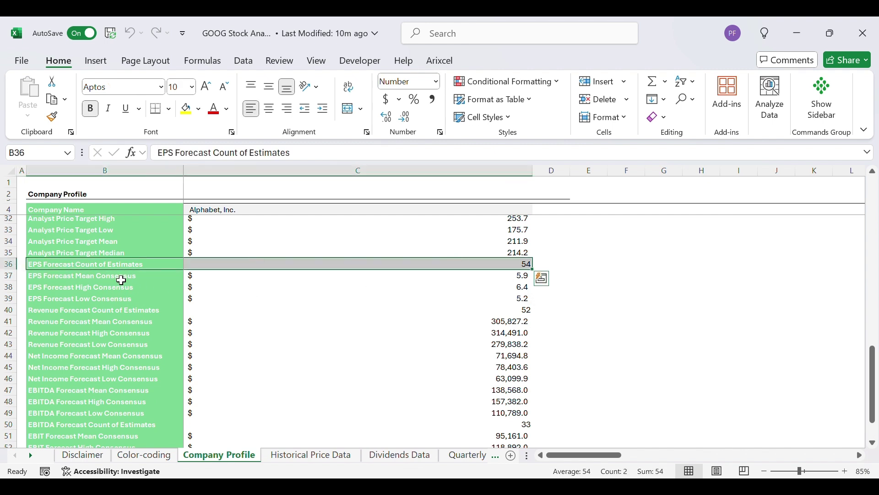
drag(115, 275, 118, 297)
scroll(117, 284, down, 1)
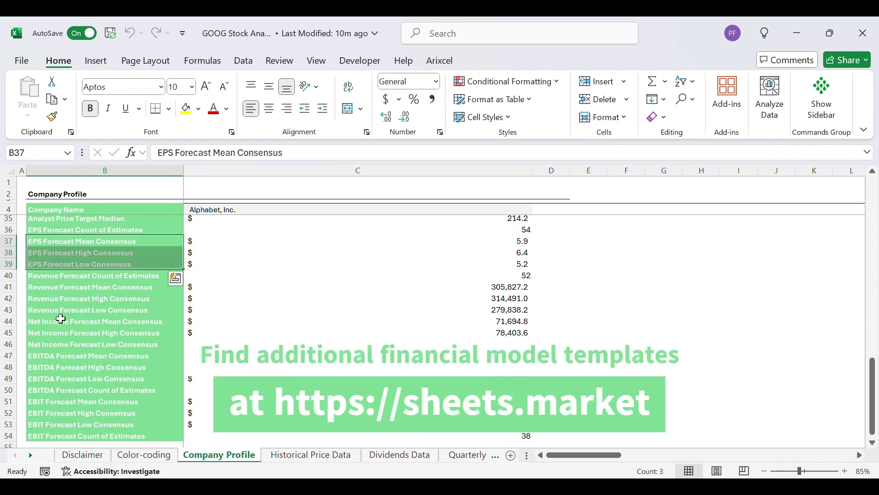
scroll(58, 316, down, 1)
scroll(78, 328, up, 11)
scroll(79, 328, up, 3)
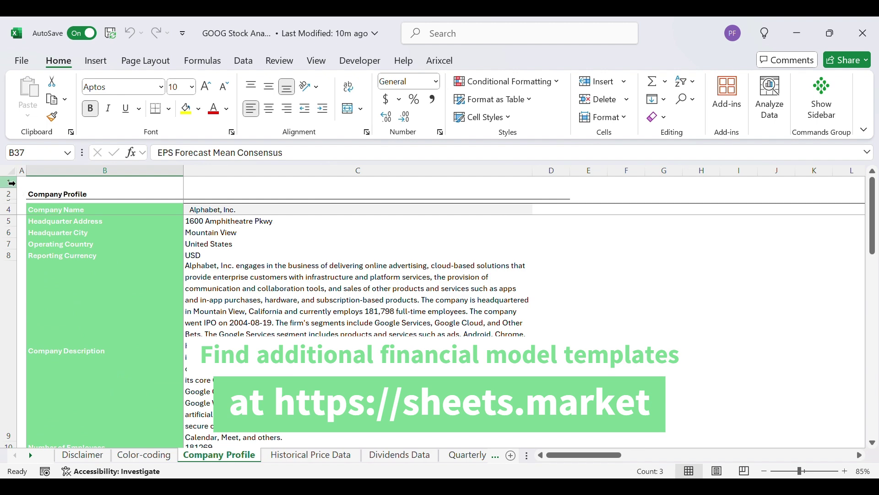
click(24, 183)
- Review the Historical Price Data sheet's daily records and its Open, High and Close columns, ending at cell A1
click(303, 456)
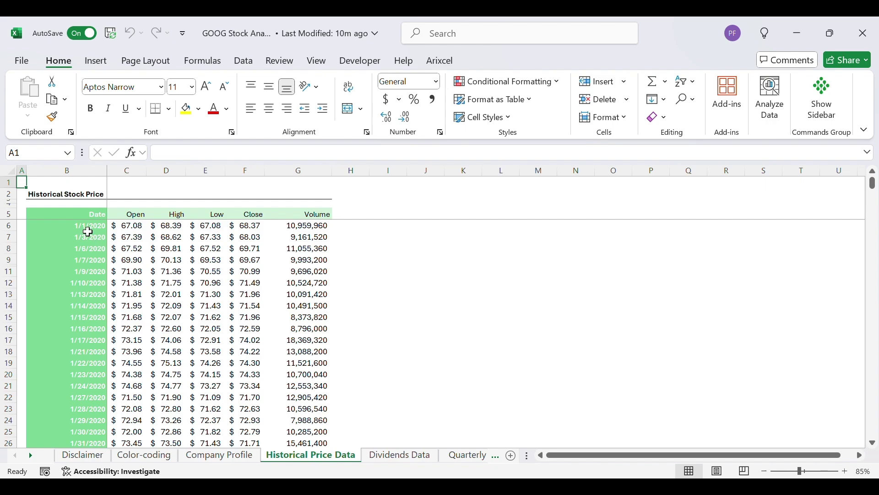
scroll(98, 252, down, 18)
drag(874, 200, 850, 394)
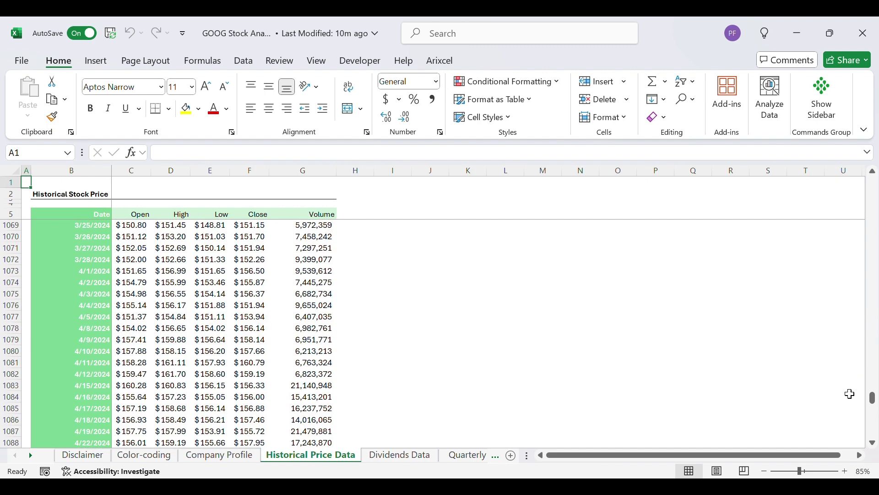
click(131, 218)
click(172, 224)
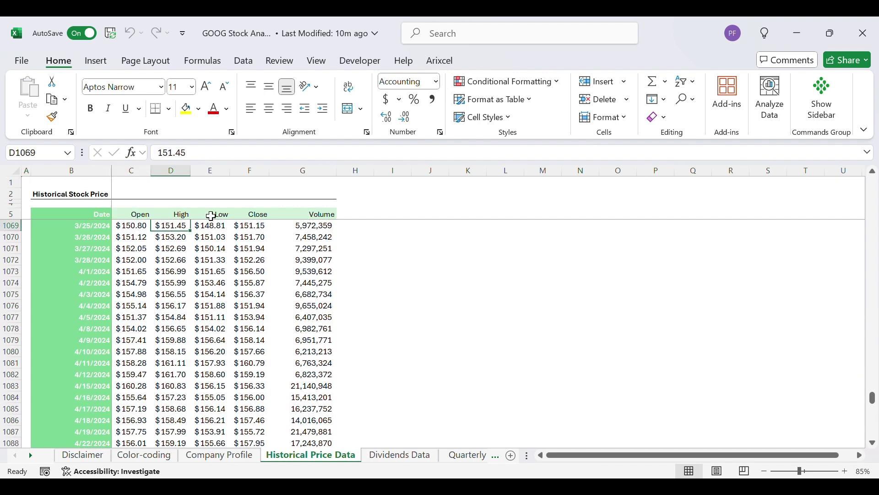
click(262, 217)
scroll(729, 303, down, 1)
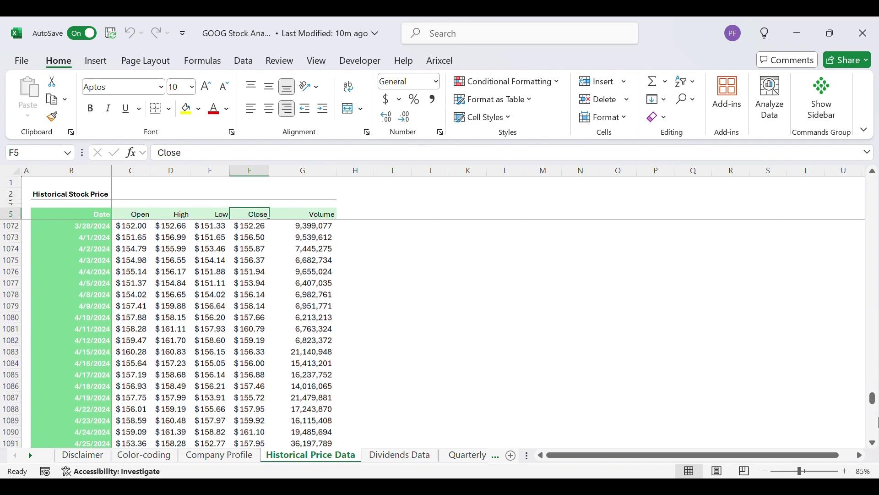
drag(875, 405, 873, 181)
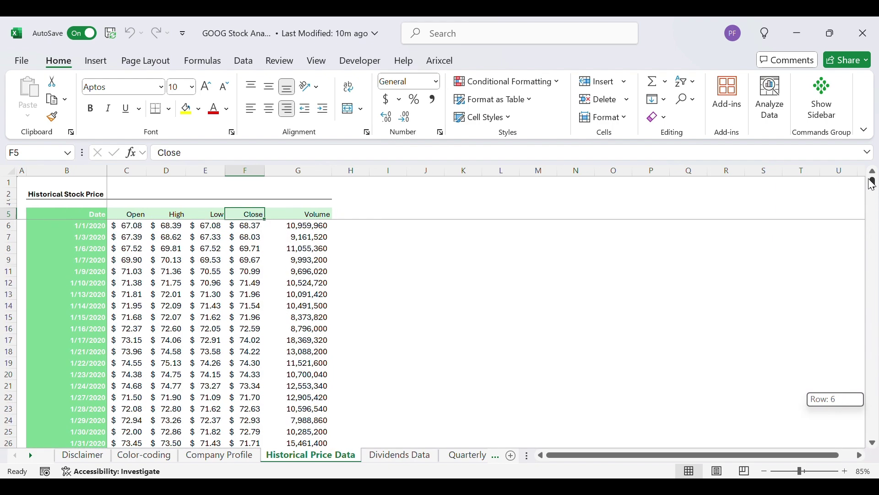
click(29, 187)
- Review the Pay date and Amount columns on the Dividends Data sheet, then return to cell A1
click(383, 458)
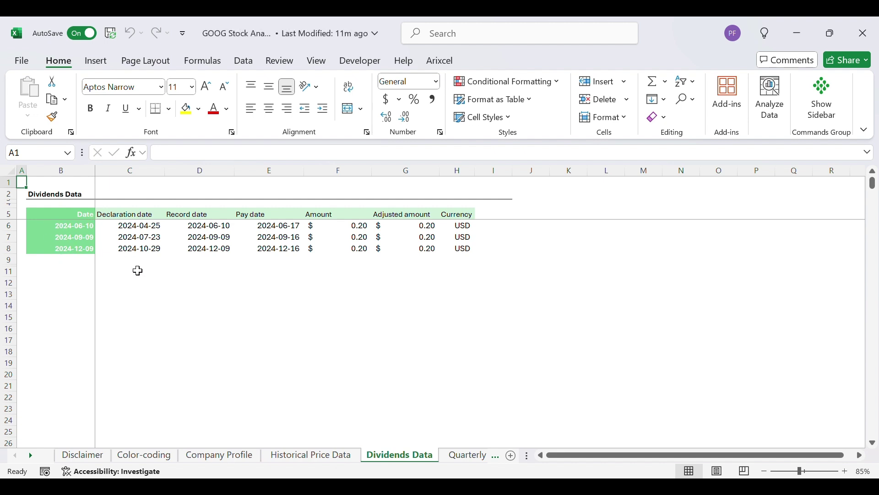
double_click(271, 215)
click(345, 221)
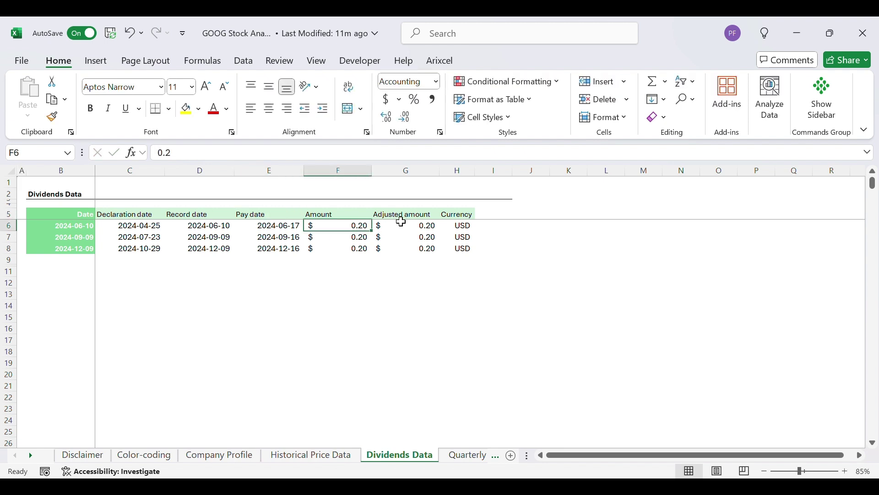
click(24, 182)
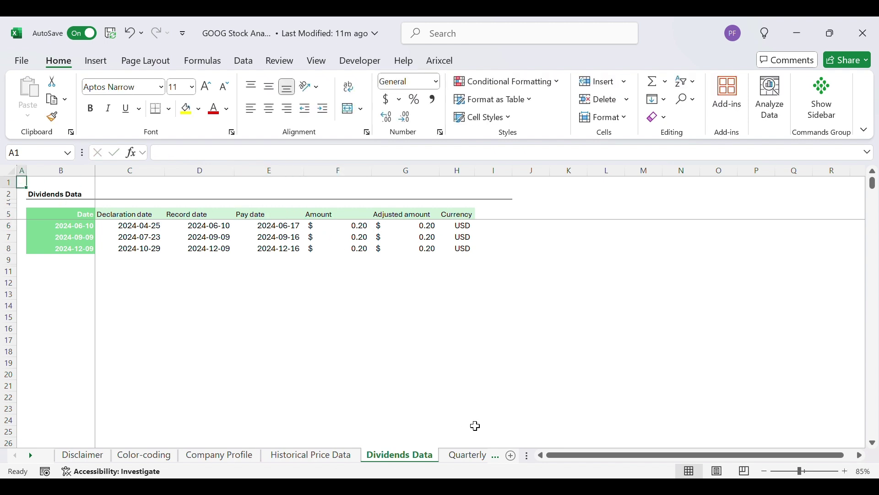
- Look through the Income Statement, Balance Sheet and Cash Flow Statement sections of the Quarterly Historical Data sheet, ending at cell A1
click(445, 460)
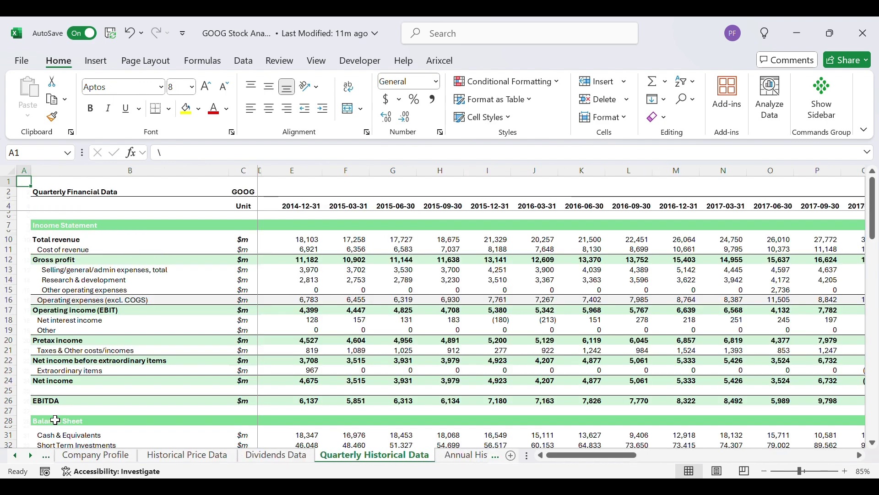
click(30, 456)
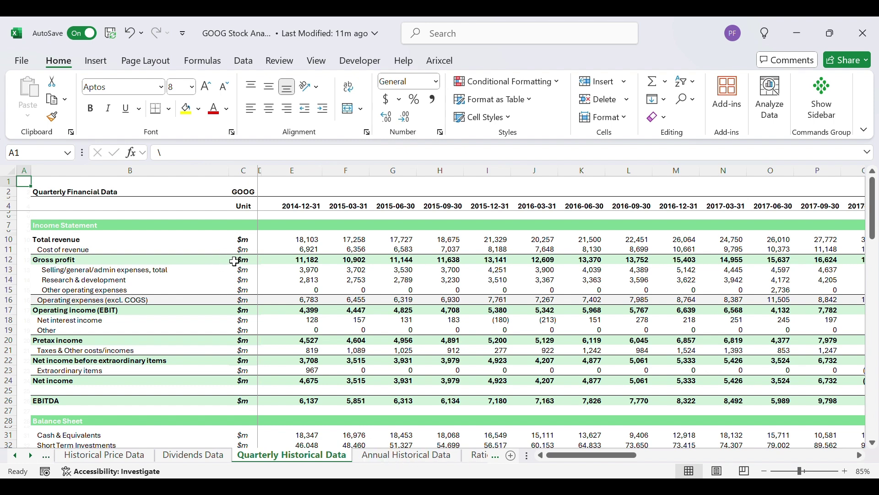
click(88, 226)
click(65, 420)
scroll(139, 300, down, 7)
scroll(140, 300, down, 9)
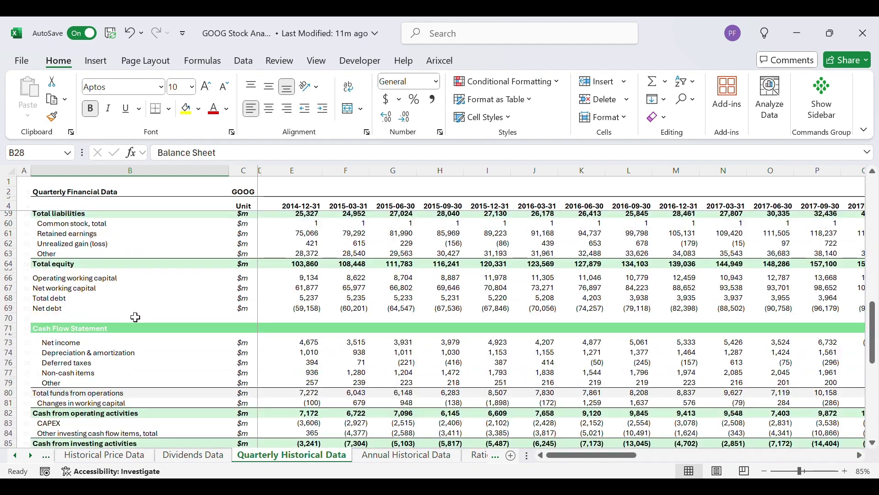
click(80, 328)
scroll(96, 314, up, 17)
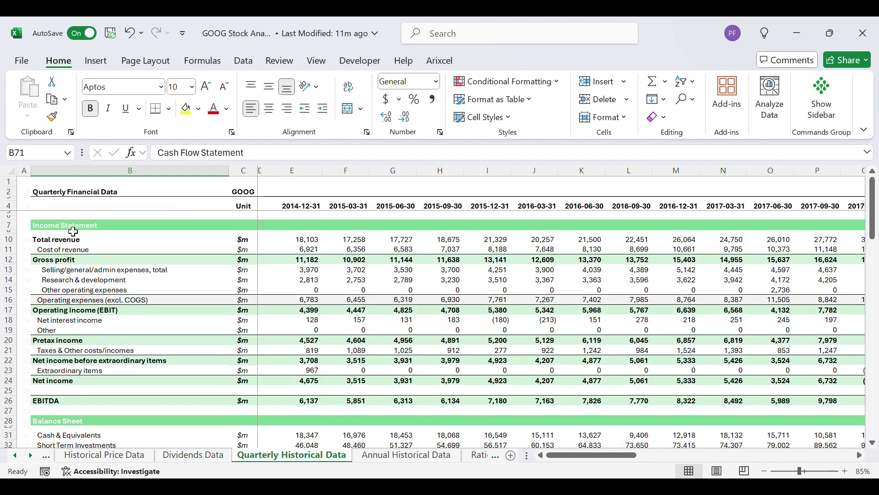
click(26, 183)
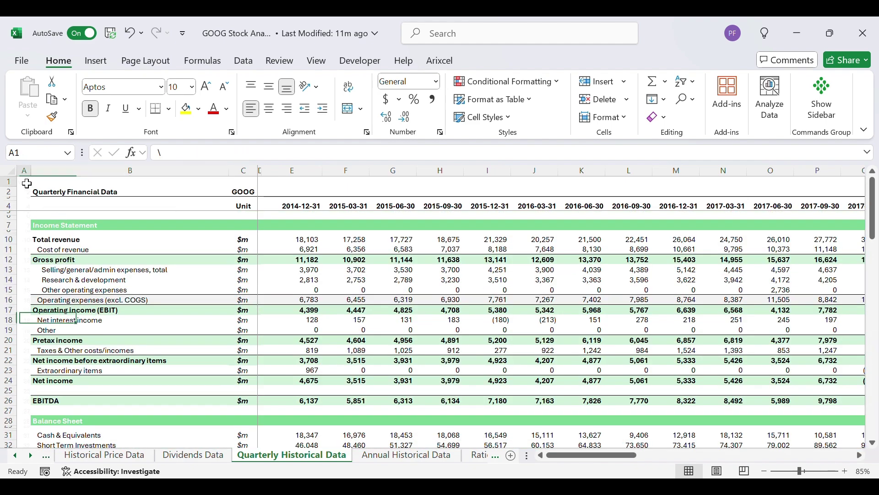
- Check the quarterly date headers from 2014-12-31 to 2024-09-30, then return to the earliest quarters
click(298, 207)
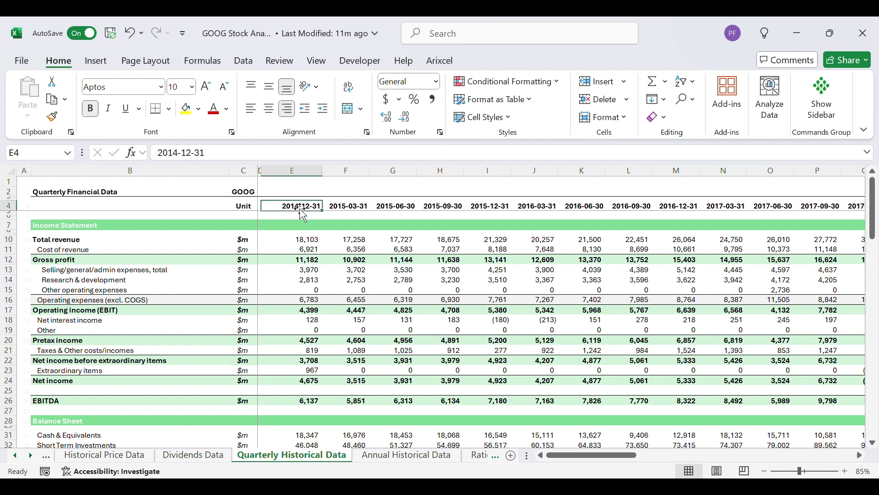
drag(568, 455, 785, 455)
click(771, 203)
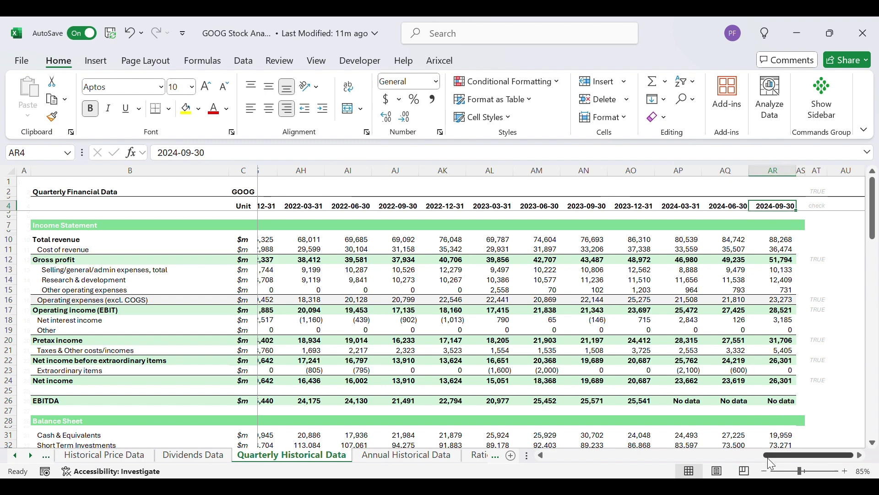
drag(769, 452, 539, 456)
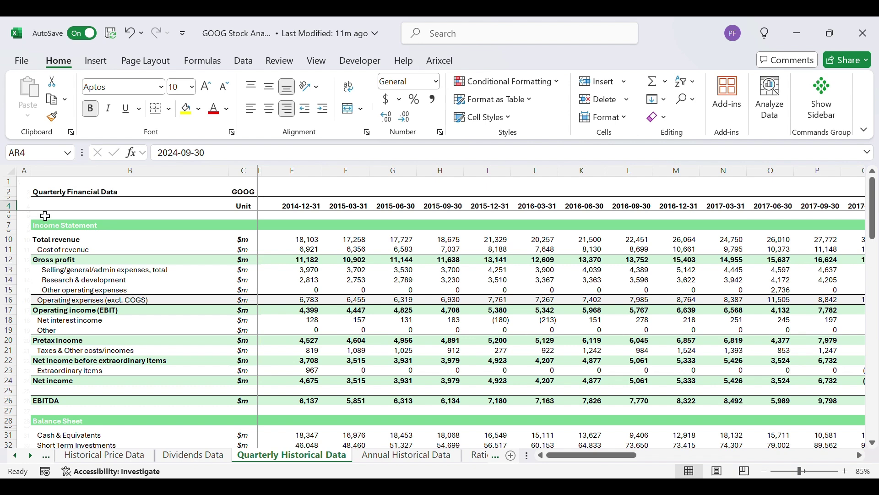
- Point out the total revenue, gross profit and operating expenses rows in the quarterly income statement
click(70, 243)
click(68, 259)
click(84, 301)
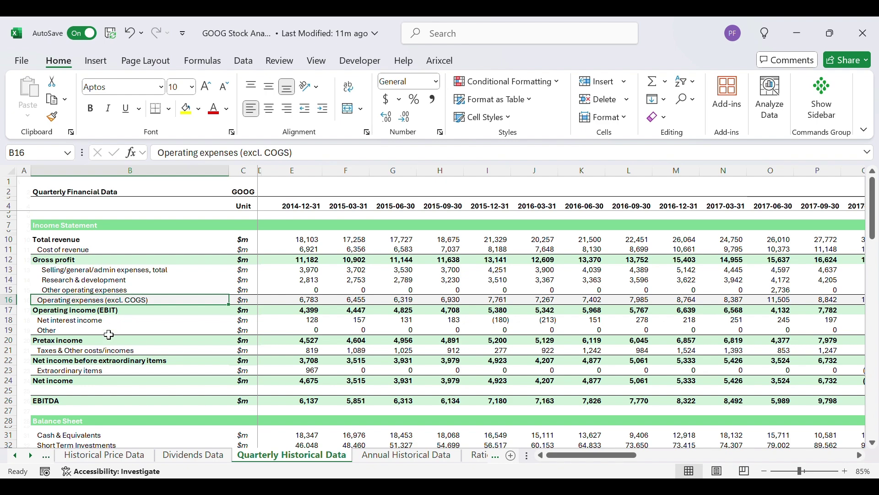
- Examine the quarterly balance sheet from cash and short term investments through assets, liabilities and equity
scroll(106, 345, down, 2)
scroll(87, 320, down, 3)
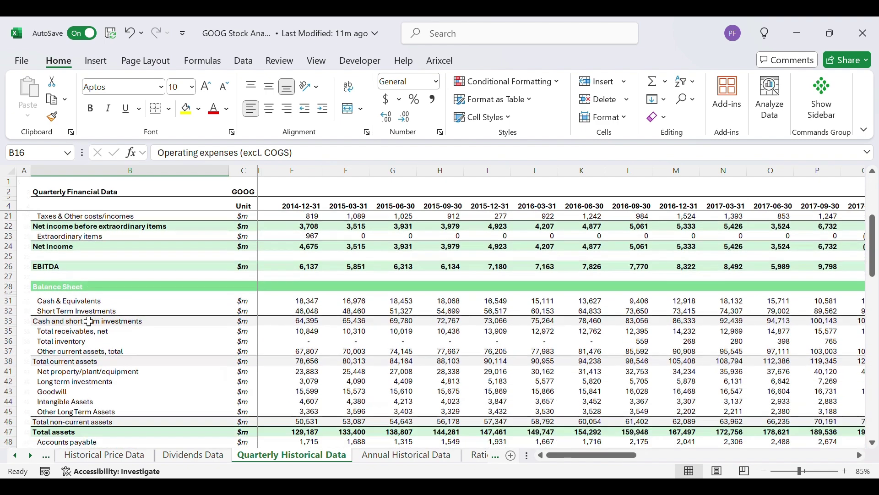
click(57, 305)
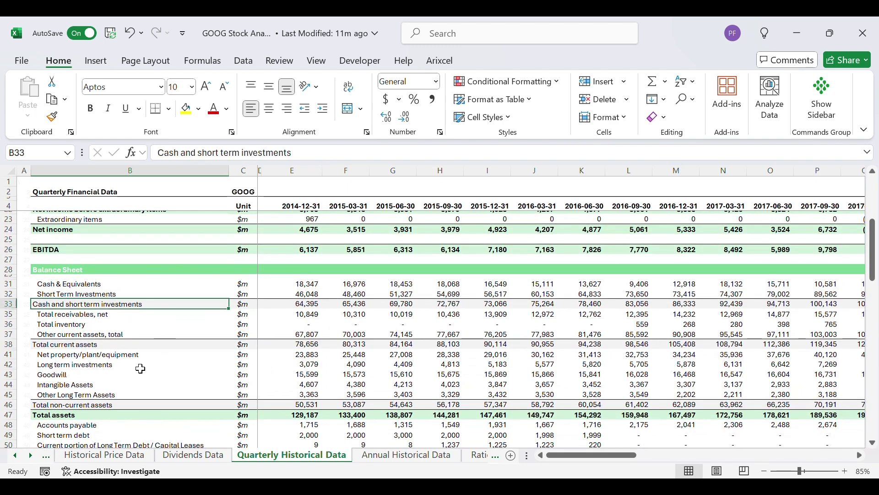
scroll(153, 353, down, 4)
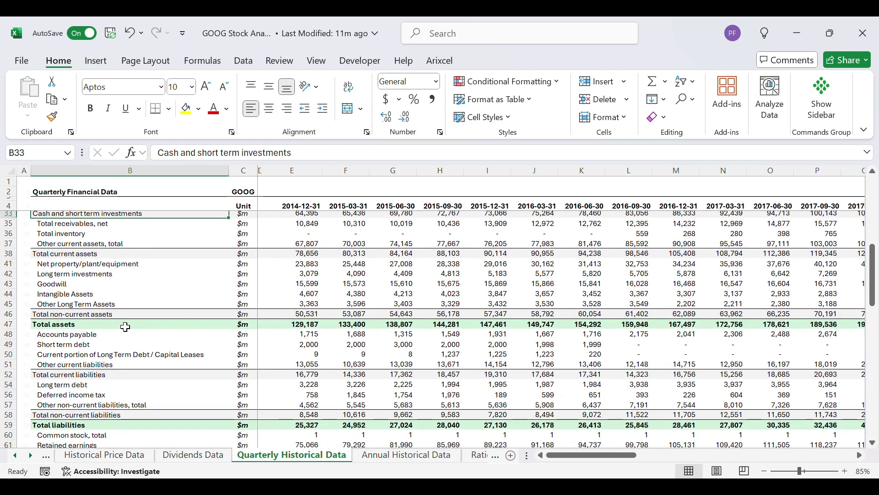
scroll(123, 327, down, 4)
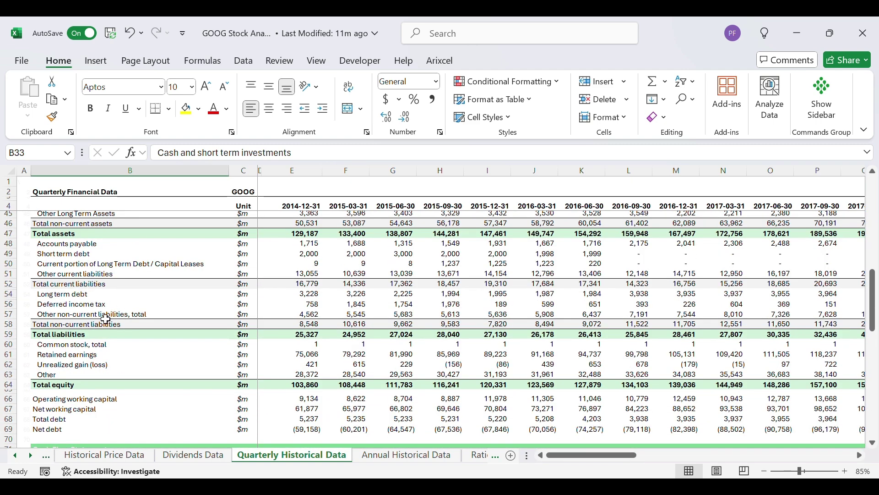
scroll(126, 313, down, 1)
scroll(99, 324, down, 1)
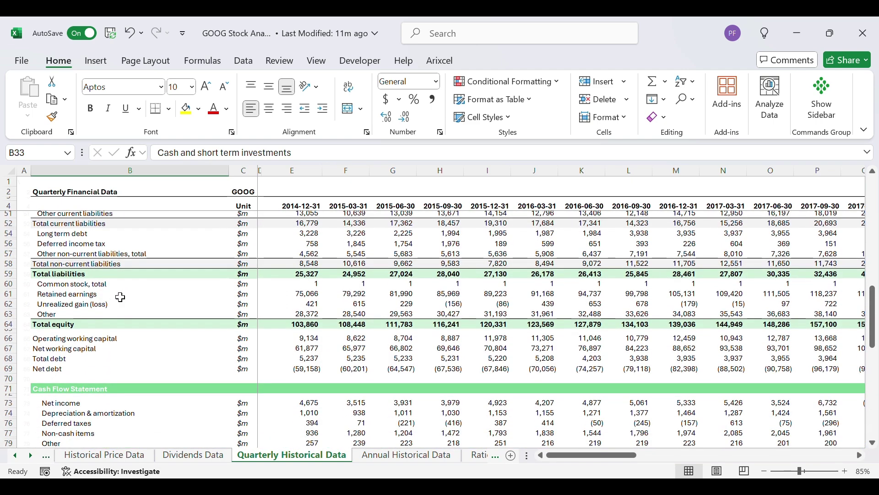
- Examine the quarterly cash flow statement, selecting the operating, investing and financing activities rows in turn
scroll(98, 304, down, 3)
scroll(105, 299, down, 4)
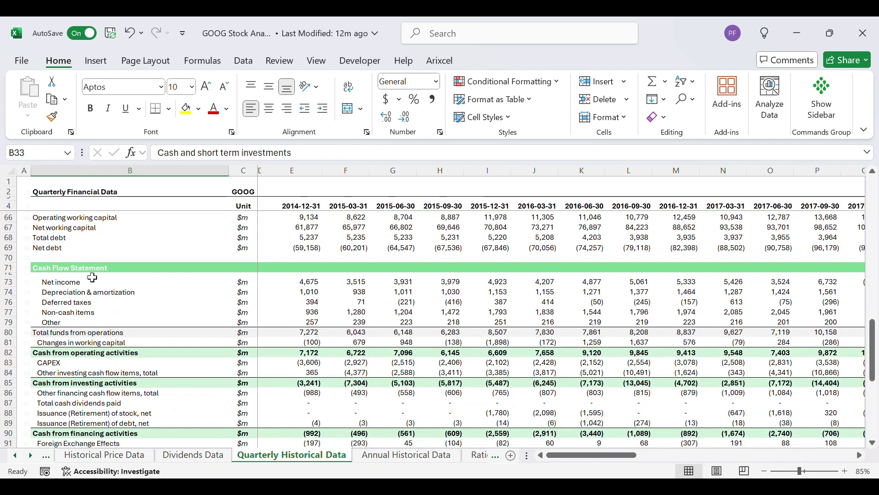
click(68, 291)
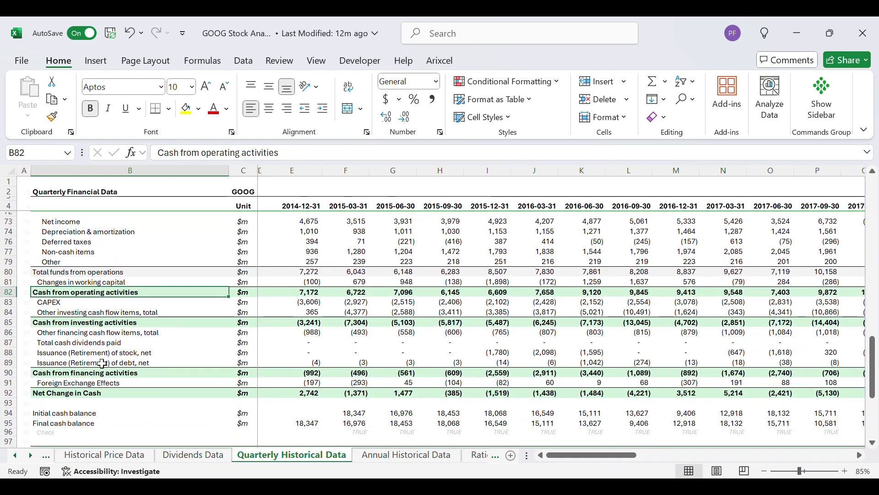
click(85, 324)
click(95, 376)
scroll(76, 363, down, 1)
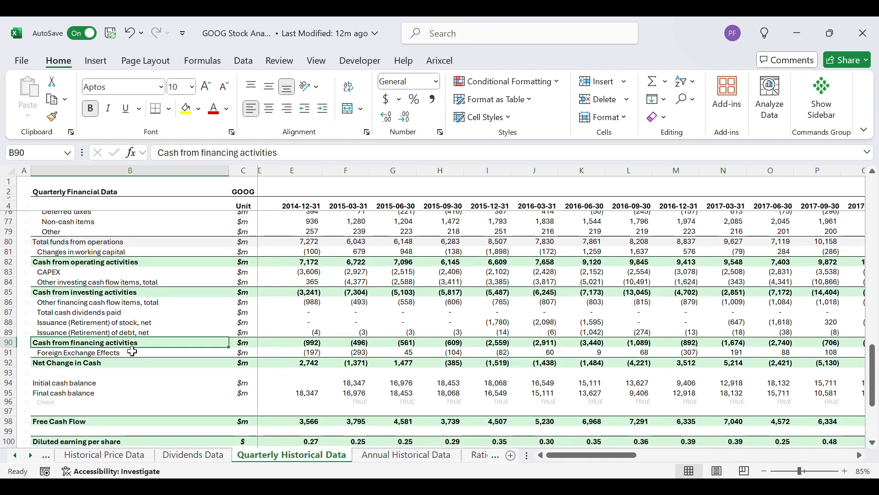
- Check the net change in cash, free cash flow and diluted EPS rows, and return to cell A1 of the quarterly data
click(49, 364)
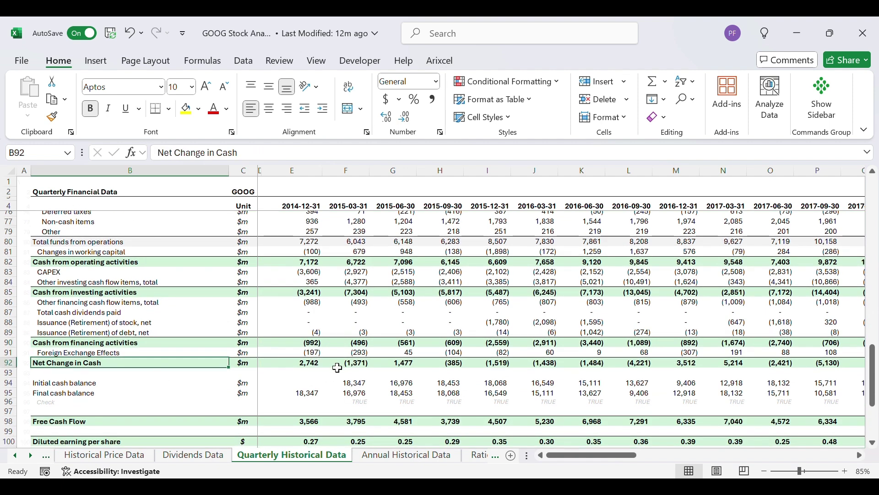
scroll(356, 370, down, 2)
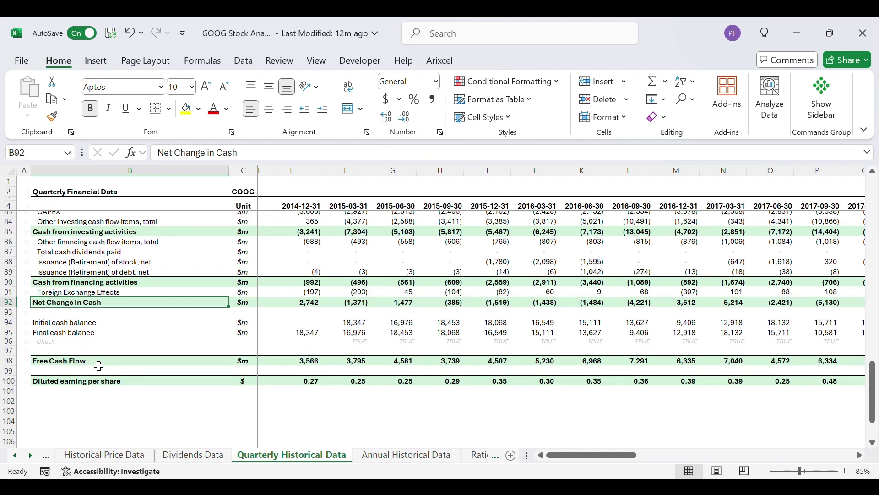
scroll(103, 367, up, 20)
key(ctrl+Home)
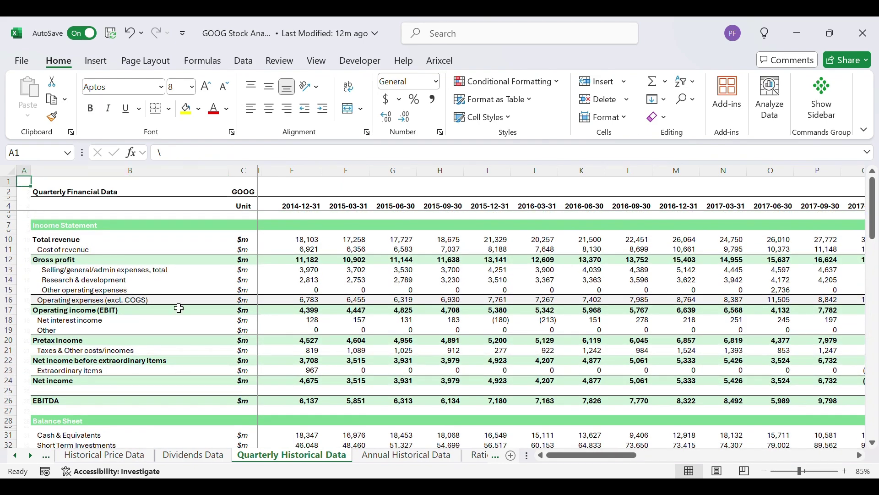
- Open the Annual Historical Data sheet and review its statements and year columns from 2019-12-31 to 2023-12-31
click(369, 455)
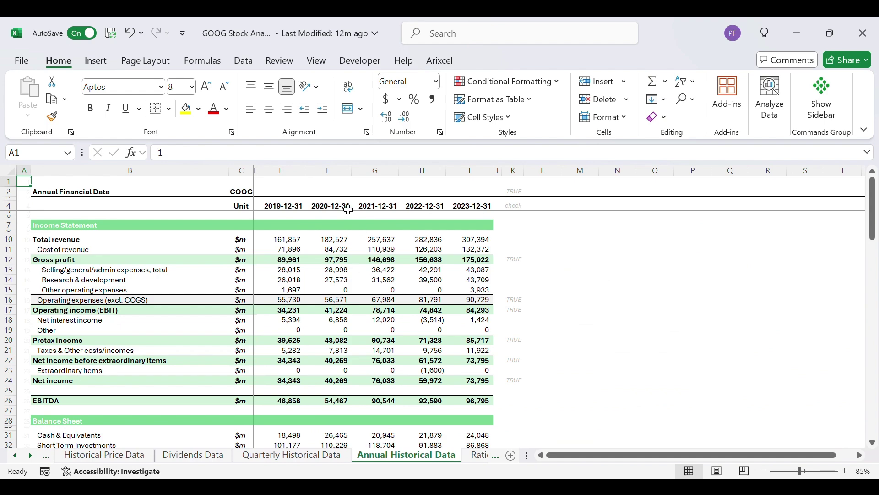
scroll(148, 254, down, 10)
scroll(148, 255, up, 10)
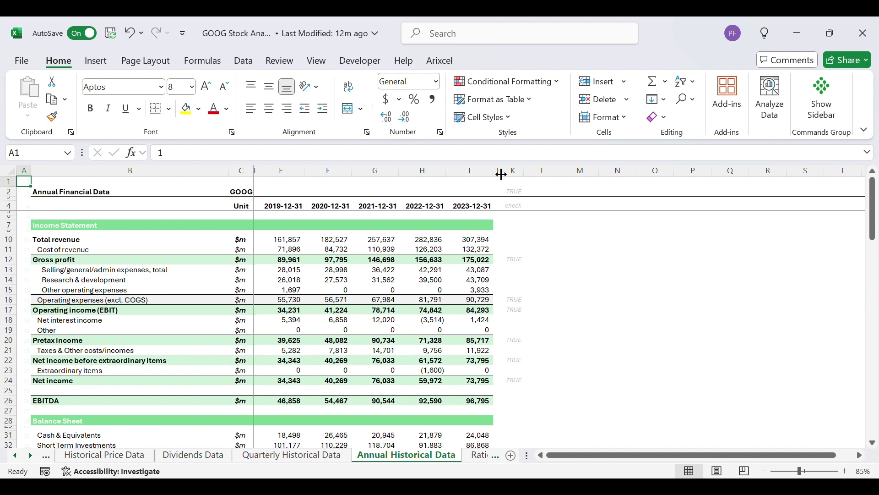
drag(326, 171, 464, 172)
click(466, 211)
key(ctrl+Home)
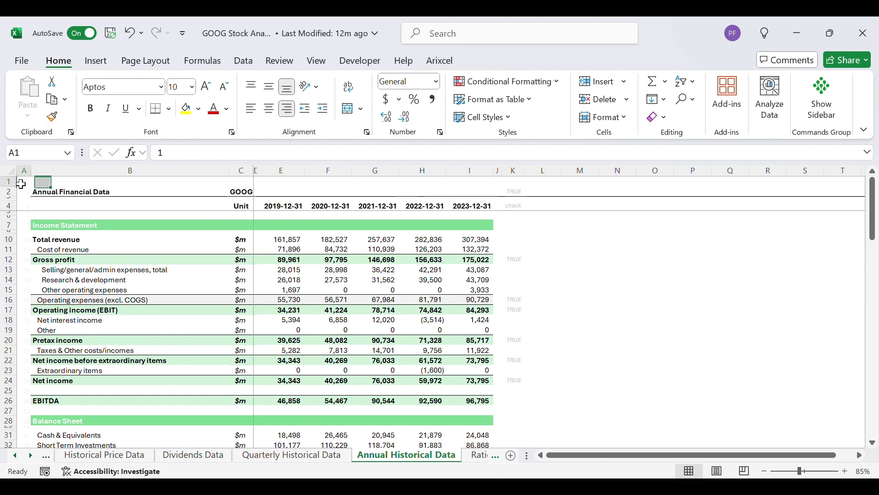
- Open the Ratio Analysis - Numbers sheet and inspect the efficiency ratio names and the 2019 Working Capital Turnover formula
click(29, 455)
click(30, 455)
click(29, 455)
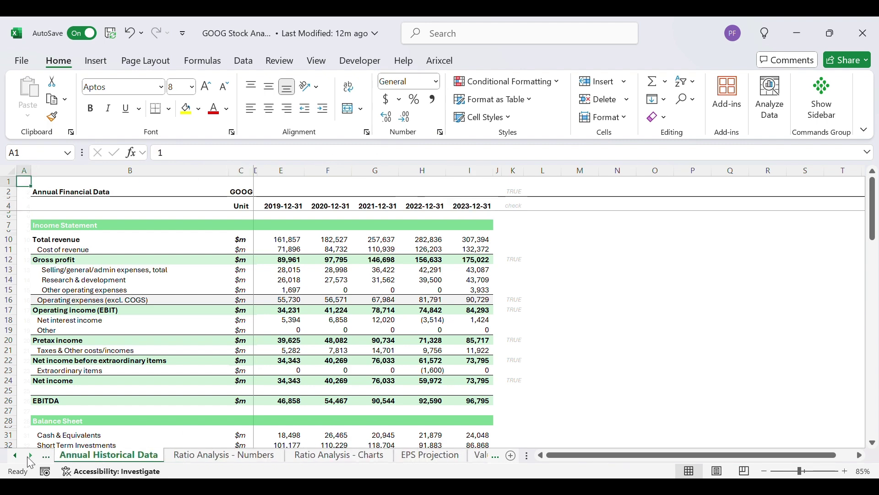
click(195, 455)
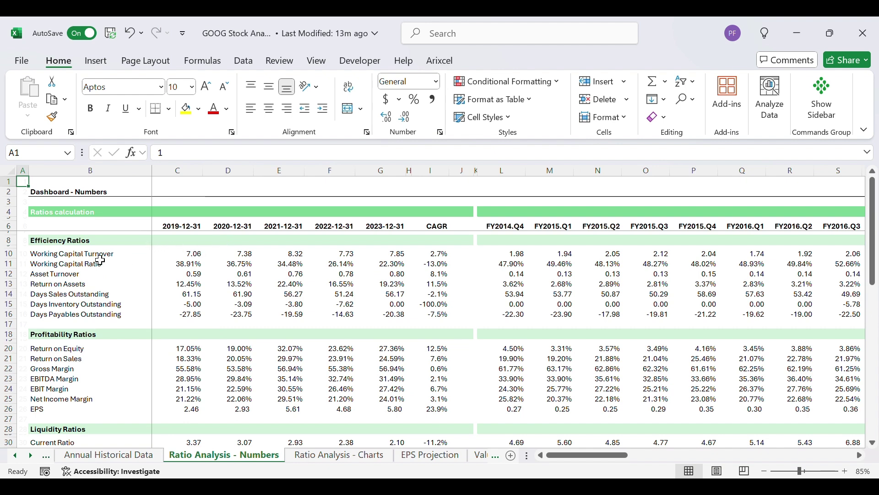
drag(94, 255, 117, 315)
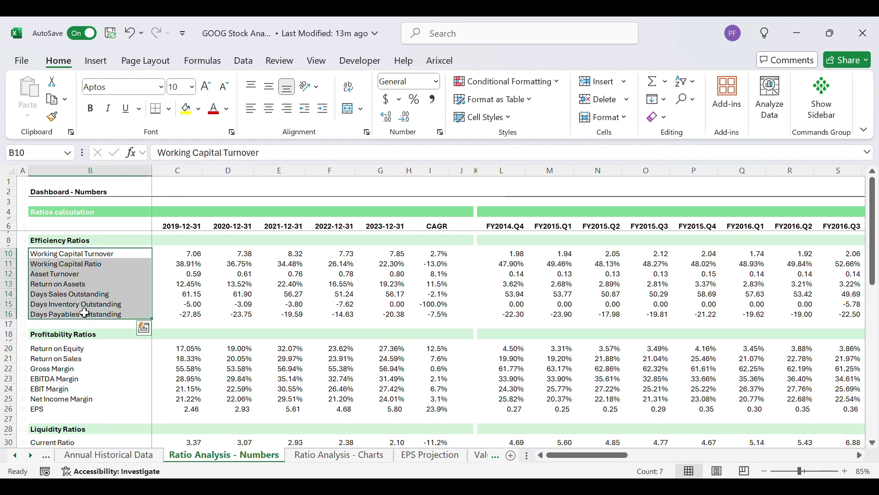
click(181, 255)
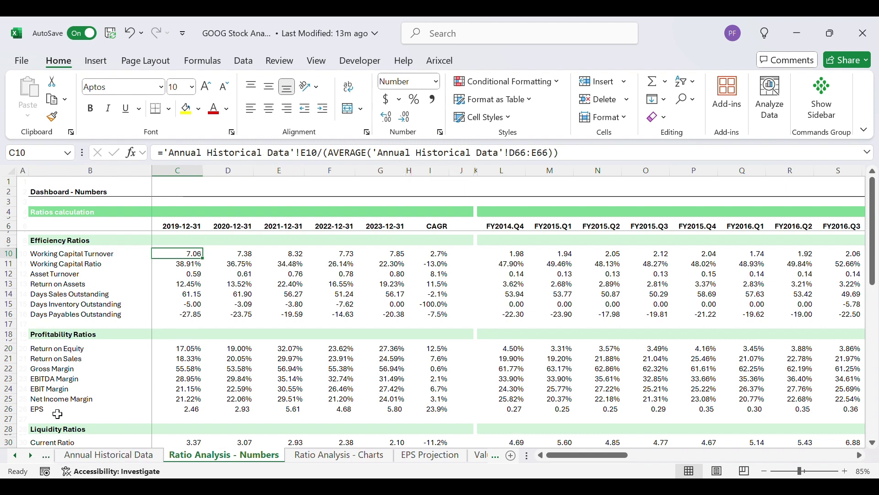
- Highlight the annual ratio columns from 2019-12-31 through CAGR, and return to cell A1
drag(179, 177, 428, 176)
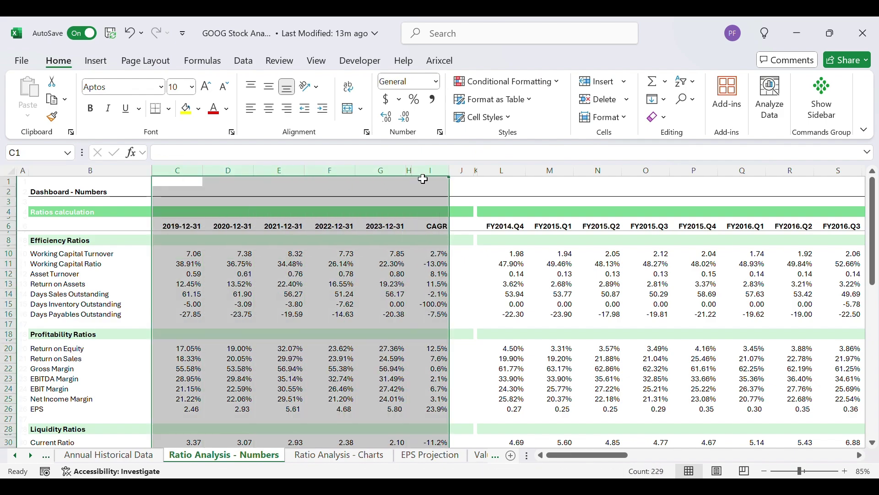
mouse_move(571, 454)
mouse_down()
mouse_move(595, 454)
mouse_move(570, 454)
mouse_up()
click(31, 185)
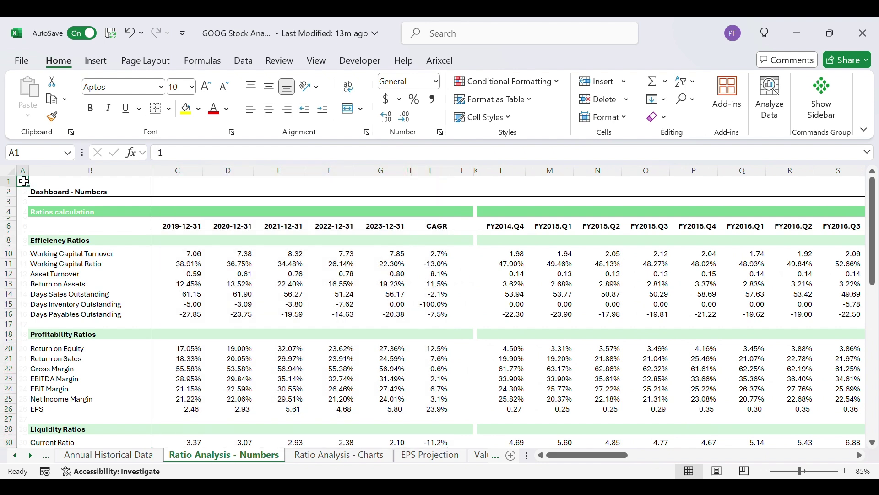
- Go through the efficiency, profitability, liquidity, solvency and growth ratio sections in turn, and return to cell A1
click(60, 245)
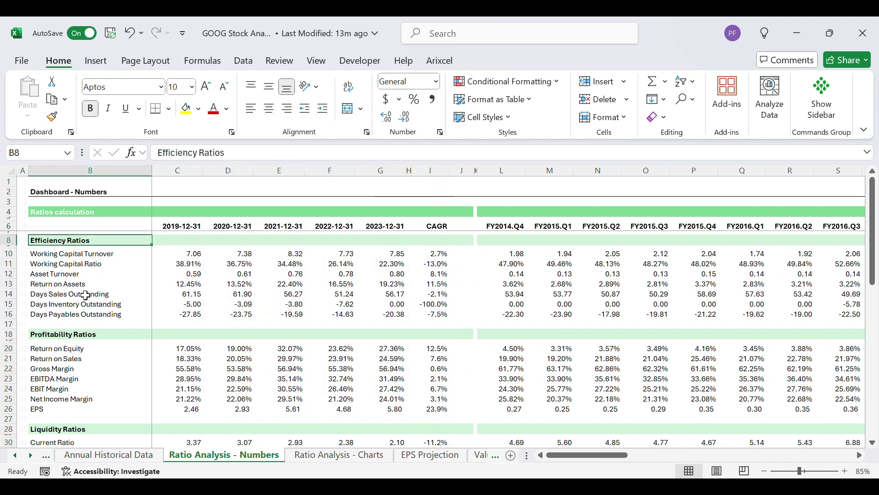
scroll(112, 276, down, 2)
click(69, 274)
scroll(68, 293, down, 1)
click(57, 339)
scroll(64, 310, down, 5)
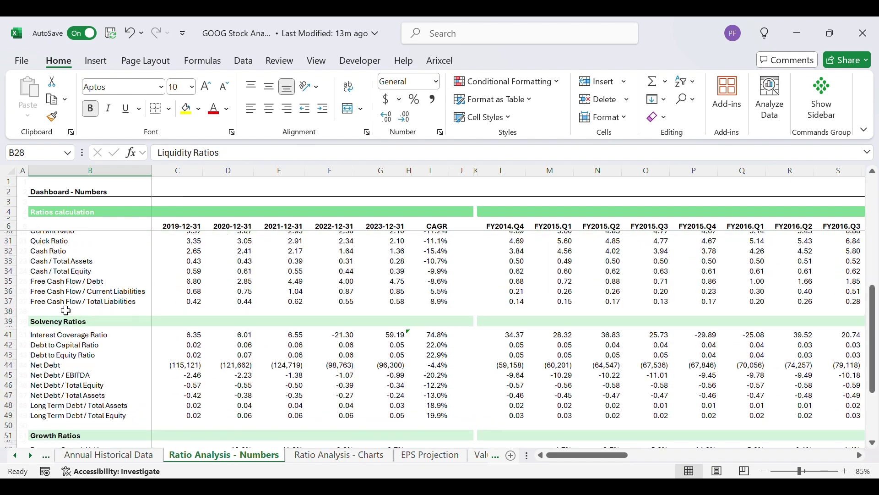
click(65, 290)
scroll(73, 303, down, 2)
click(72, 313)
scroll(94, 304, up, 12)
click(18, 180)
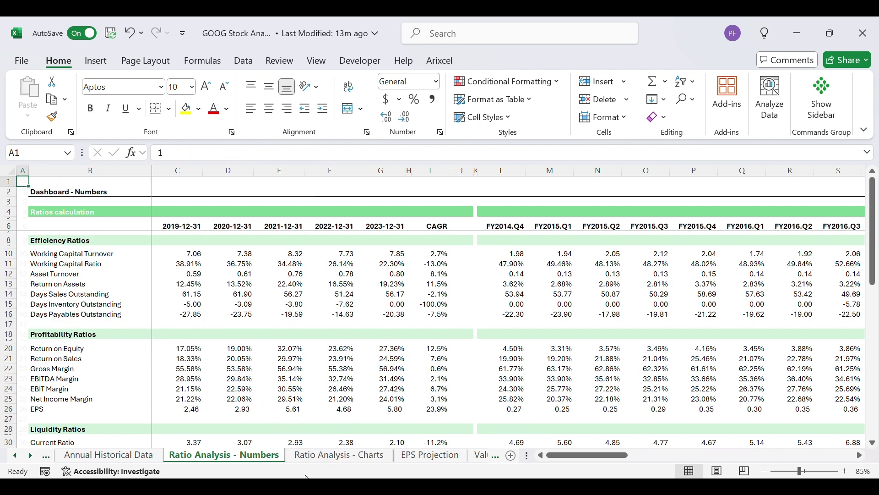
- Expand all grouped rows on the Ratio Analysis - Charts sheet and view the first ratio charts
click(313, 458)
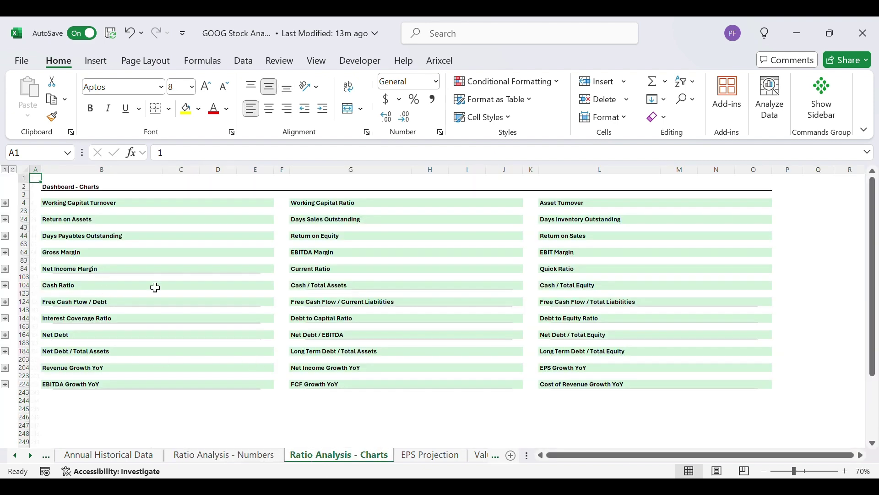
click(13, 169)
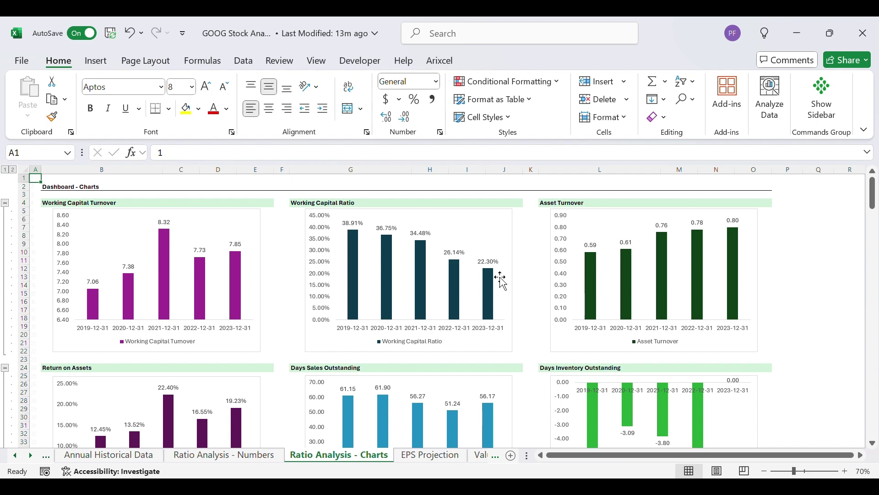
scroll(385, 270, down, 6)
scroll(413, 284, down, 1)
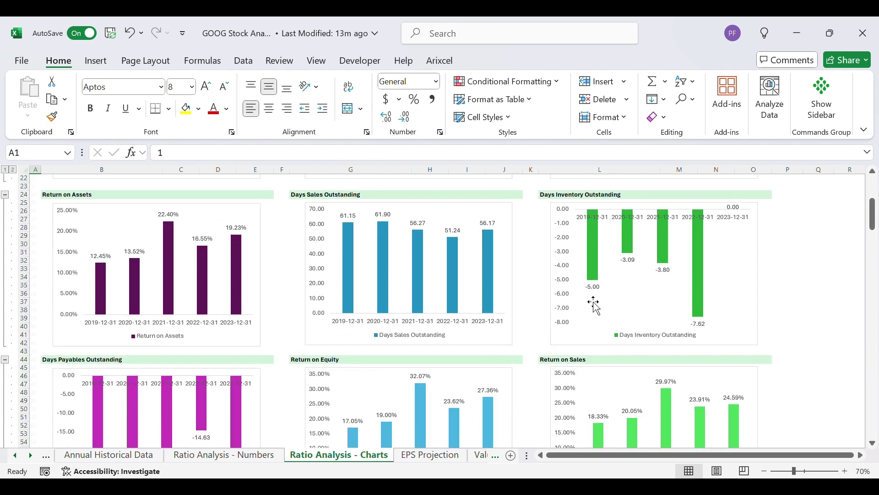
- Look through the remaining profitability, liquidity and debt ratio charts down to the year-over-year growth charts
scroll(425, 254, down, 20)
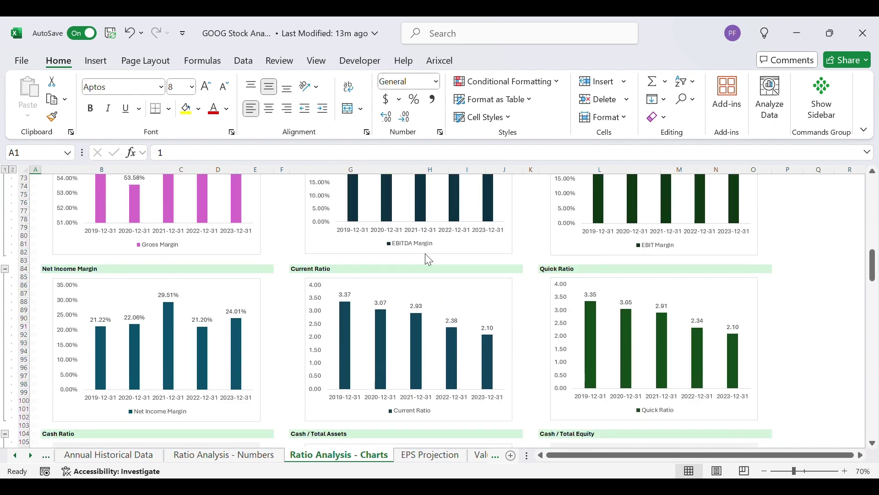
scroll(425, 253, down, 20)
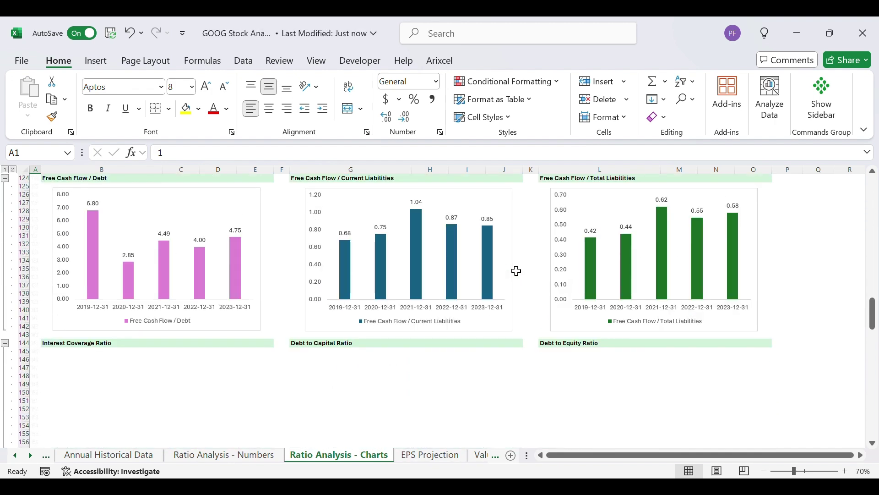
scroll(516, 270, down, 13)
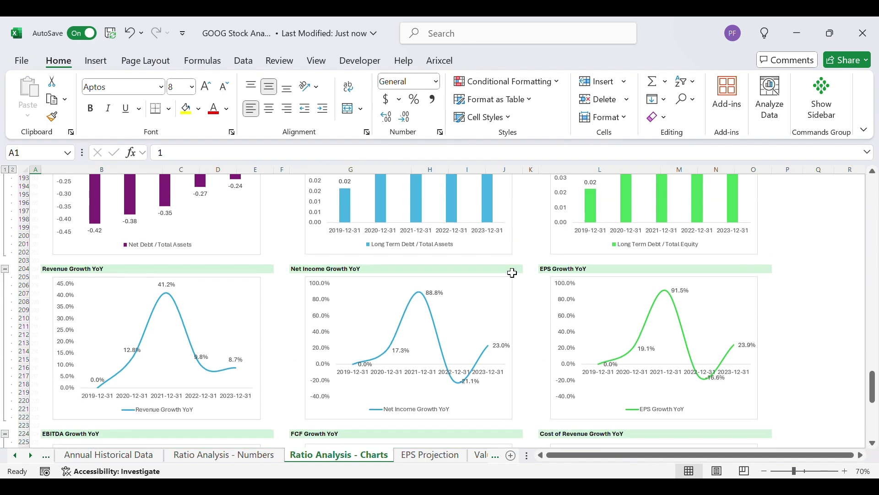
scroll(295, 267, down, 1)
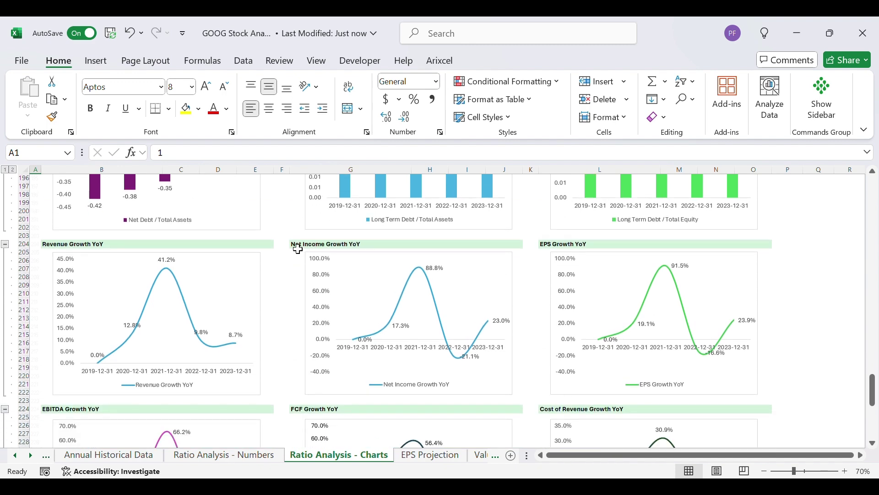
scroll(456, 314, down, 5)
scroll(449, 310, up, 20)
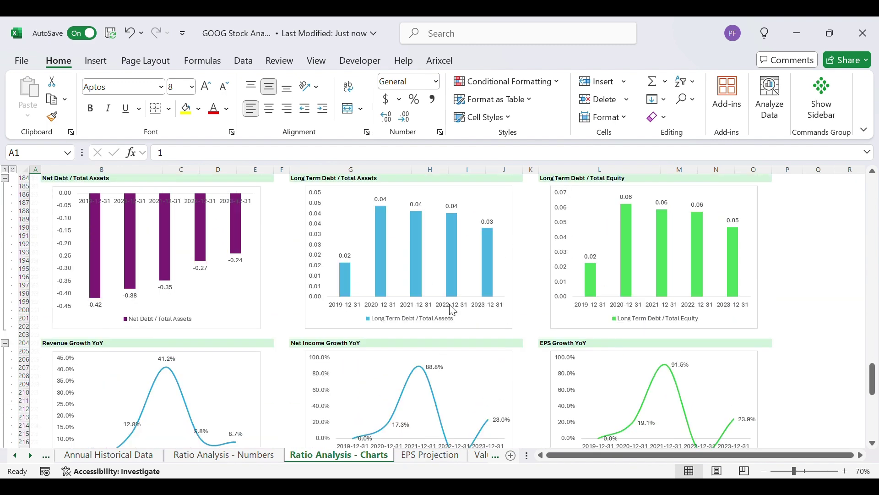
- On the EPS Projection sheet, set the Revenue YOY growth assumption to 6%
click(430, 454)
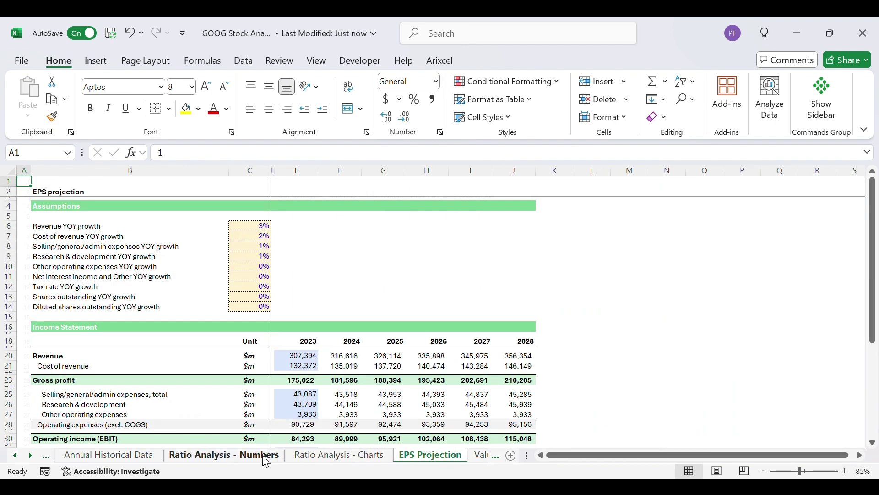
click(28, 455)
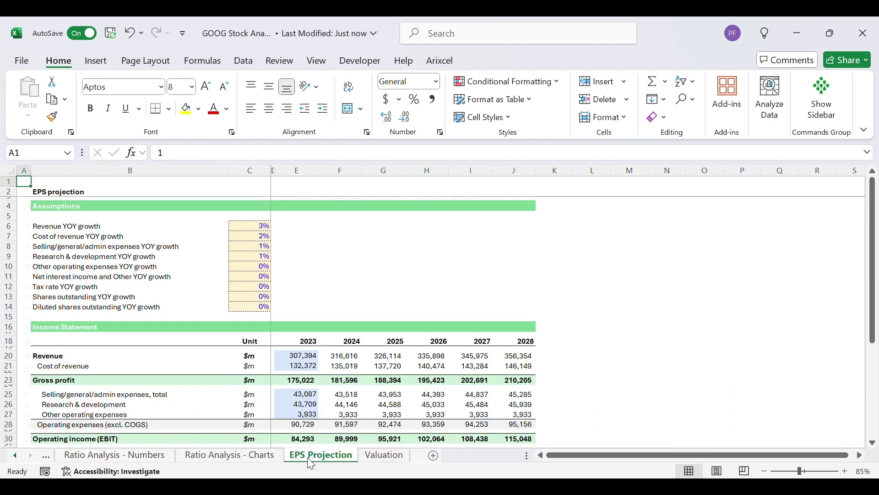
click(248, 226)
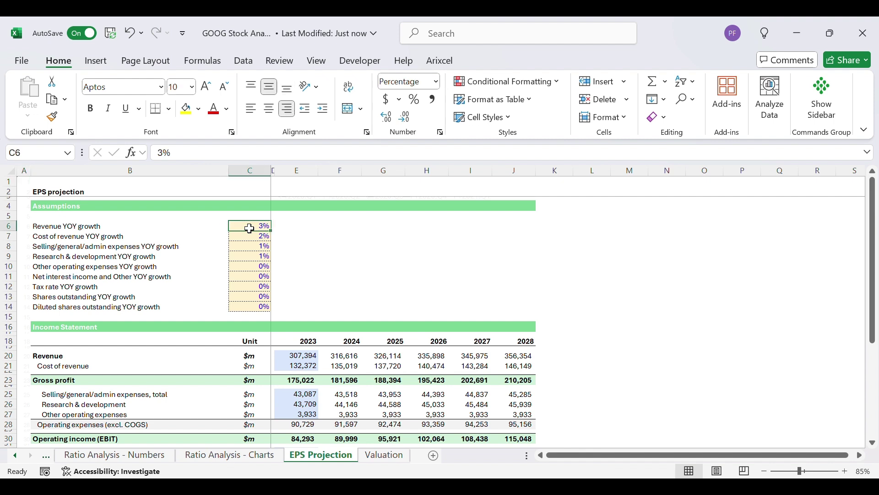
double_click(161, 153)
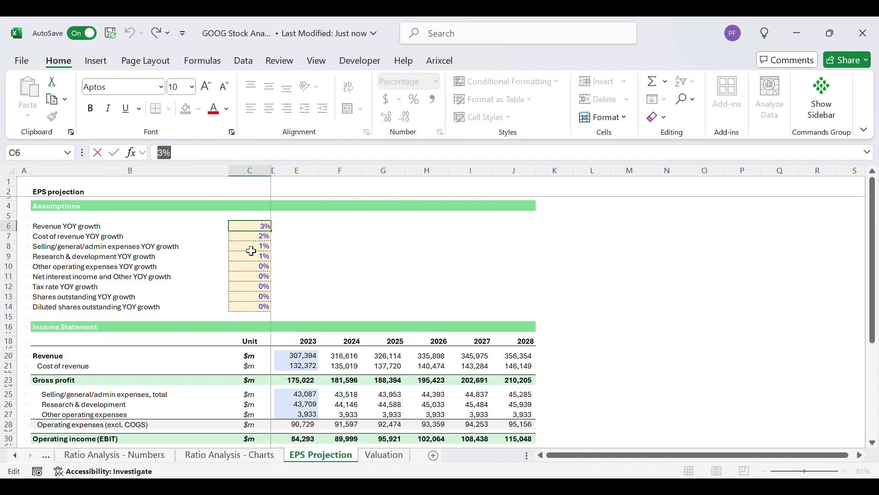
text(6)
key(Return)
key(Up)
click(174, 153)
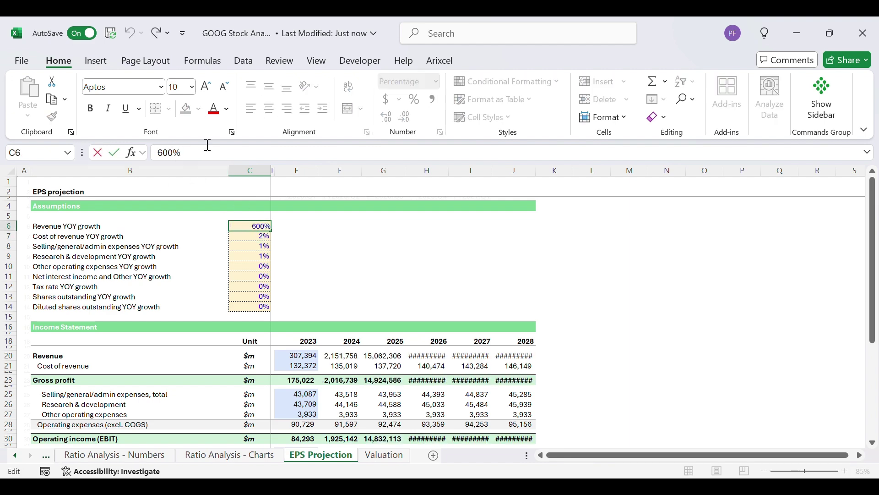
key(BackSpace)
key(BackSpace)
key(Return)
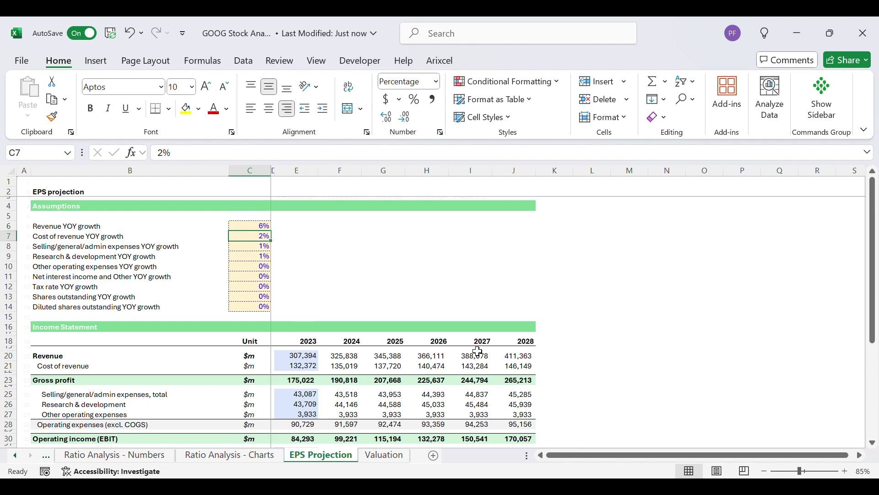
- Inspect the 2023 revenue formula, the projected income statement rows and the 2024 revenue cell
click(297, 356)
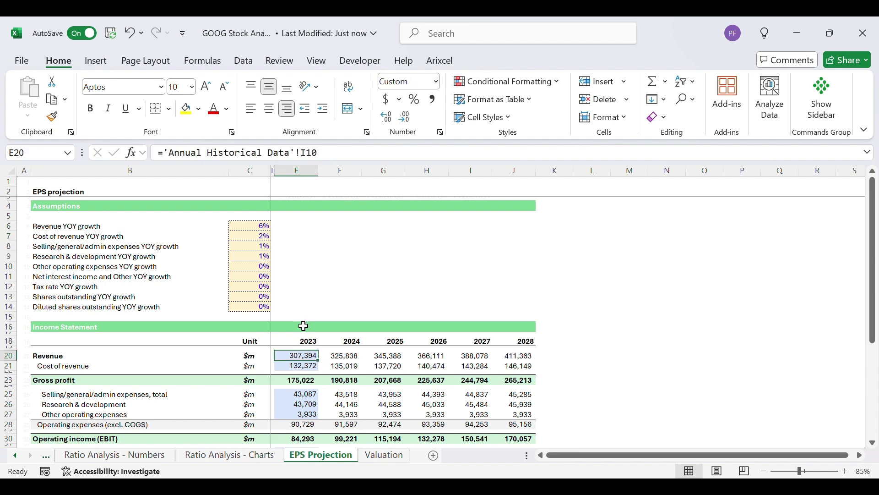
scroll(301, 338, down, 3)
scroll(295, 238, up, 3)
click(345, 358)
- Set the Cost of revenue YOY growth assumption to 5%
click(247, 236)
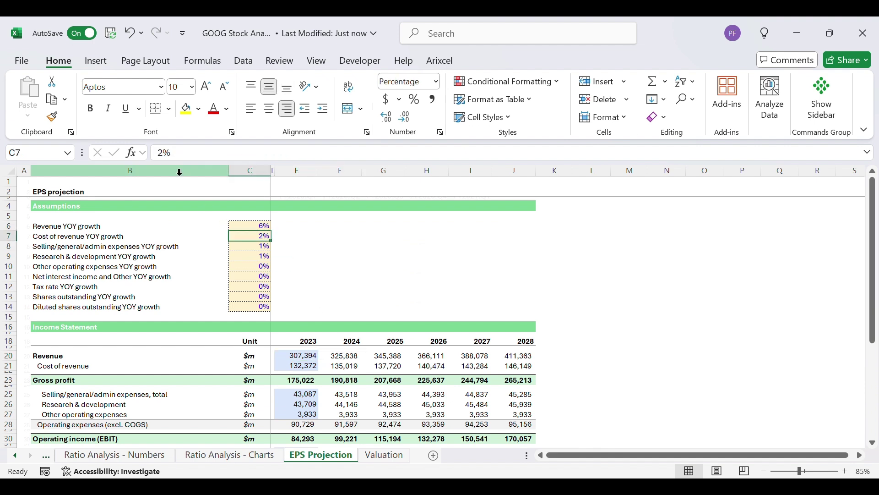
drag(165, 152, 156, 152)
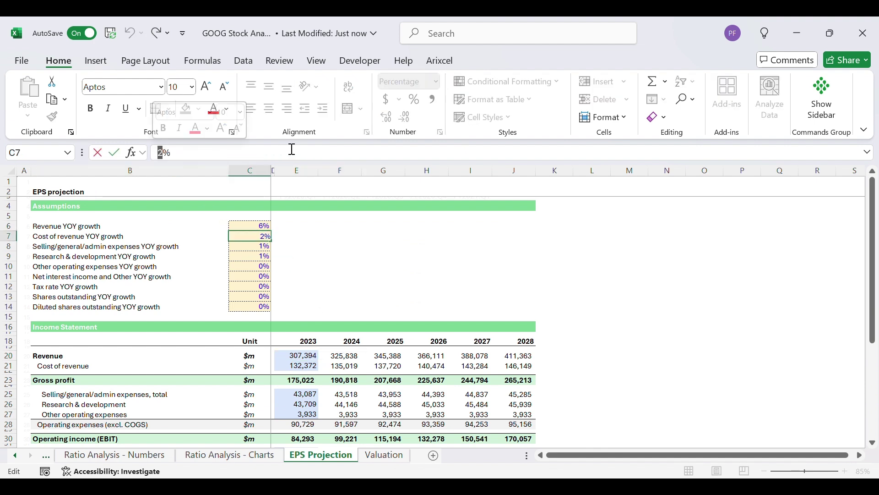
text(5)
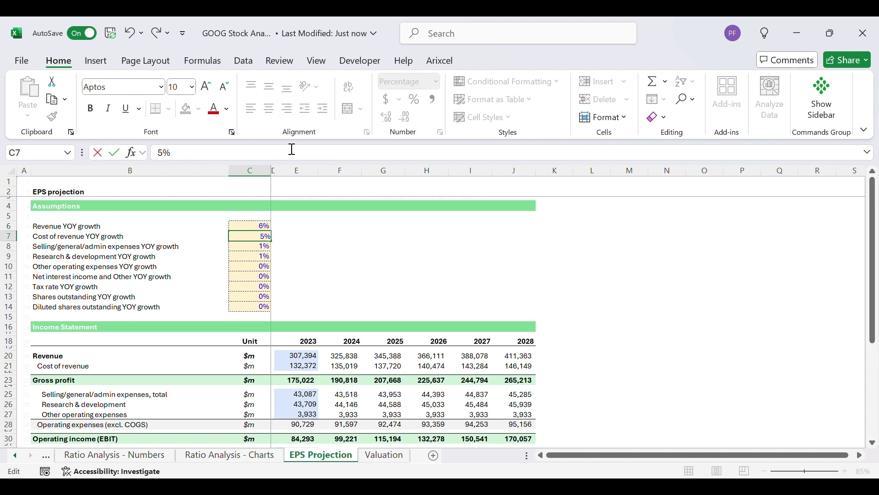
key(Return)
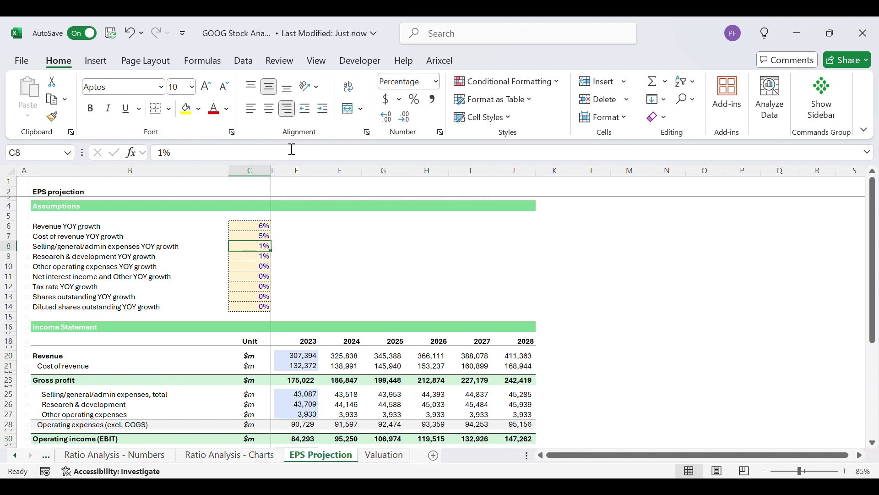
key(Return)
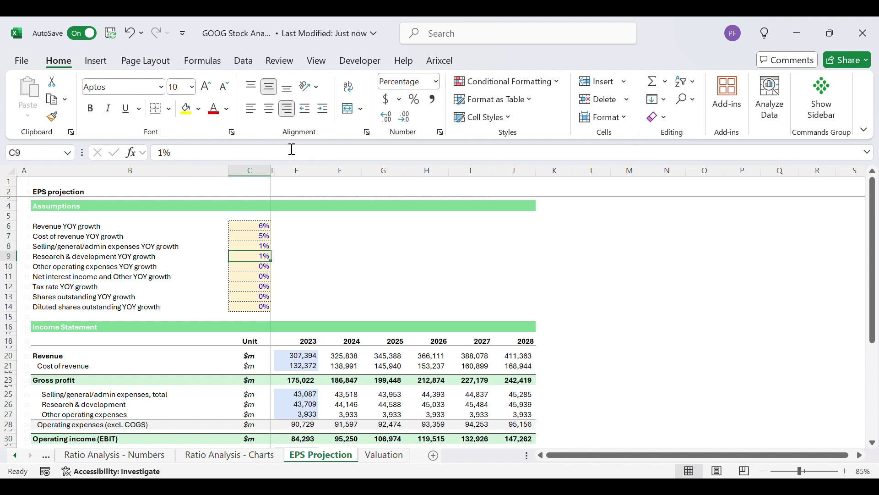
- Set the Research & development YOY growth assumption to 2%
text(2)
key(Return)
key(Down)
key(Down)
key(Down)
key(Down)
key(Up)
key(Up)
key(Up)
key(Up)
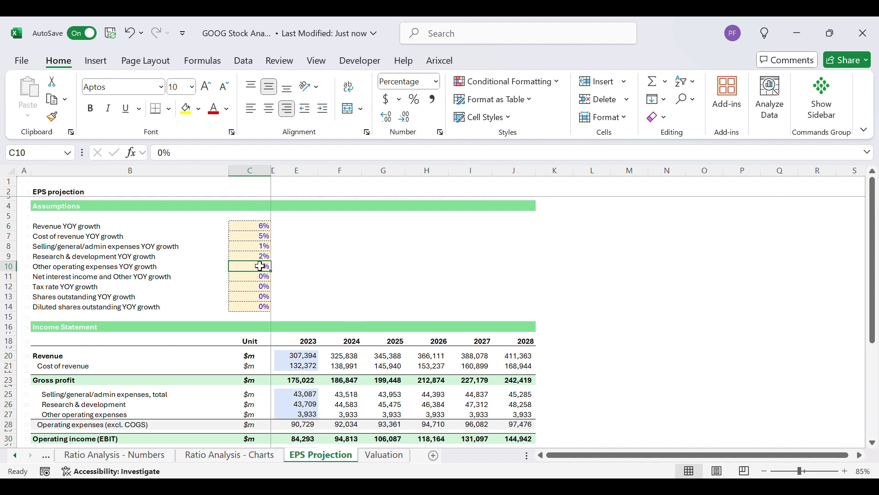
- Examine the projected EPS and diluted EPS rows for 2024 to 2028 and the 2024 formulas behind them
scroll(339, 307, down, 3)
scroll(281, 247, up, 1)
scroll(281, 250, down, 3)
scroll(349, 266, down, 1)
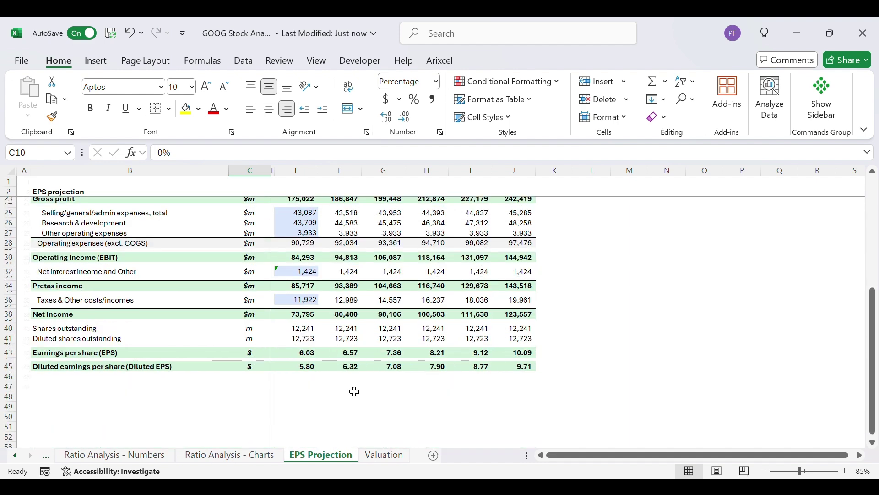
drag(347, 352, 521, 363)
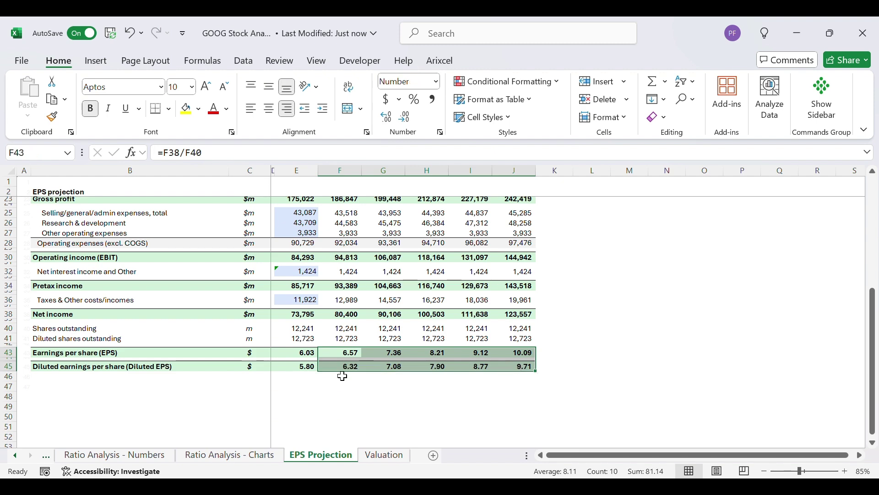
click(350, 352)
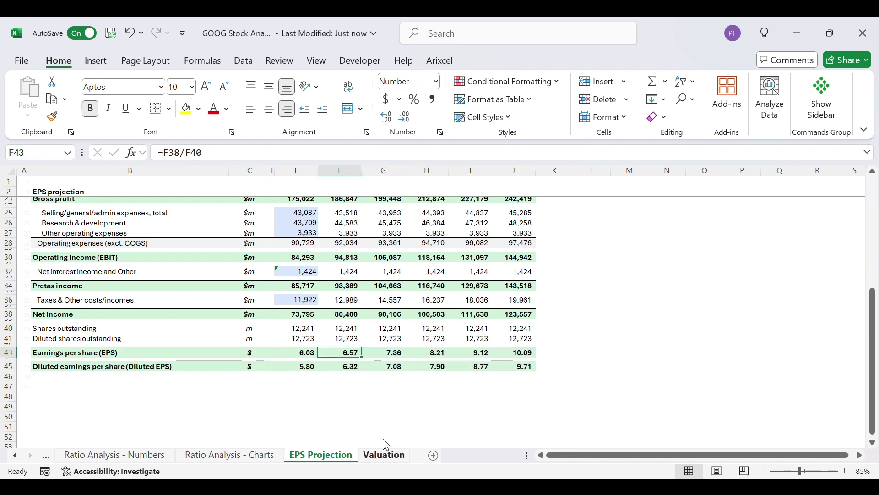
scroll(362, 330, up, 5)
scroll(363, 285, down, 4)
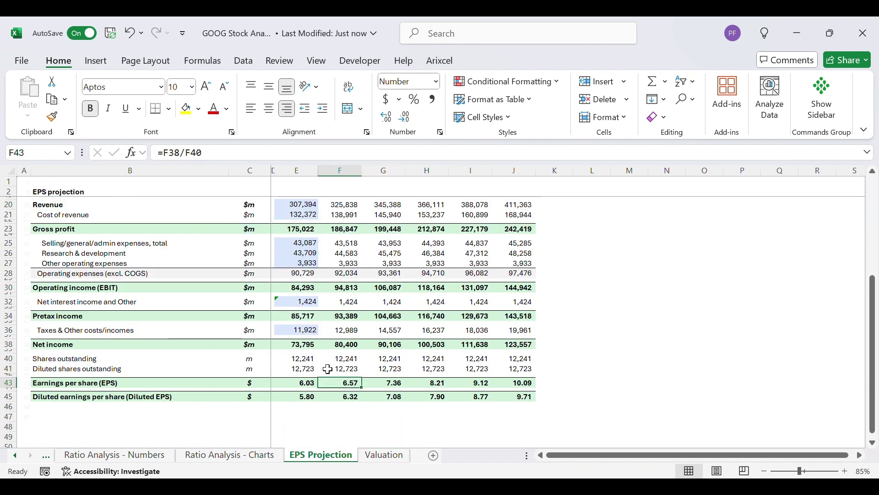
key(Down)
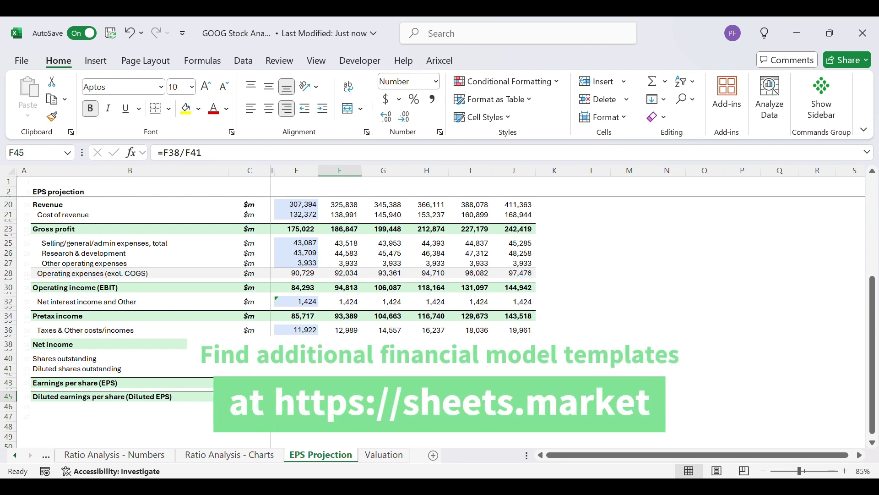
- Review the YOY growth assumption cells on the EPS Projection sheet and return to cell A1
scroll(228, 312, up, 5)
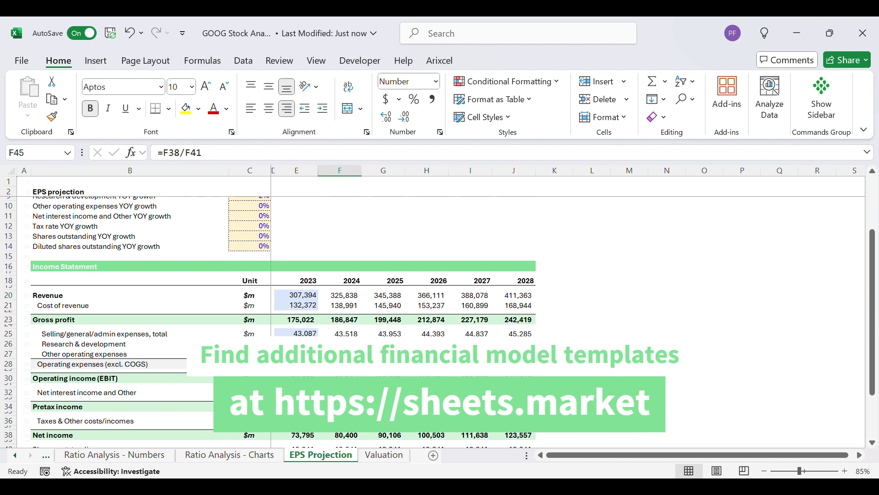
drag(241, 226, 253, 307)
click(21, 182)
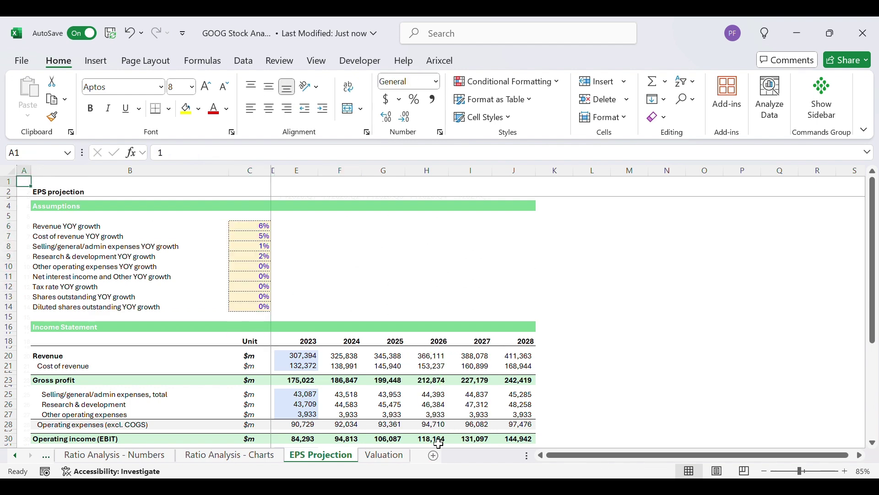
- Open the Valuation sheet and review the discounted cash flow assumptions, including the WACC formula
click(384, 456)
click(80, 195)
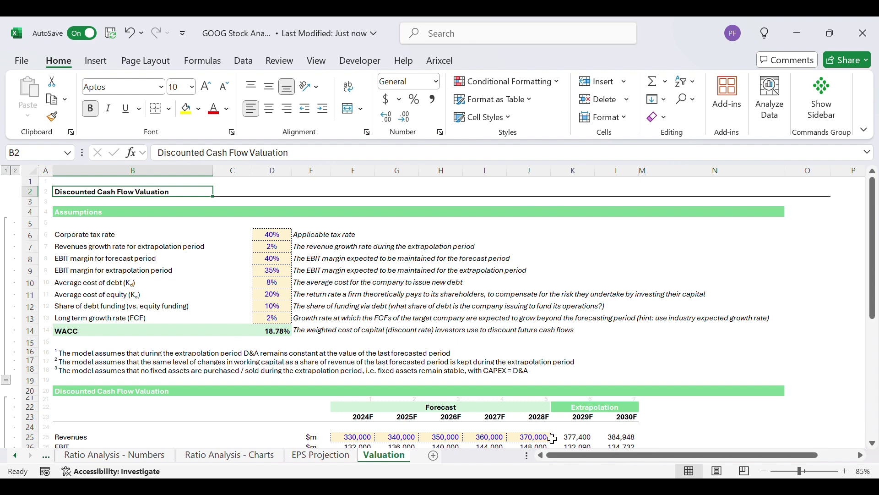
scroll(577, 406, down, 1)
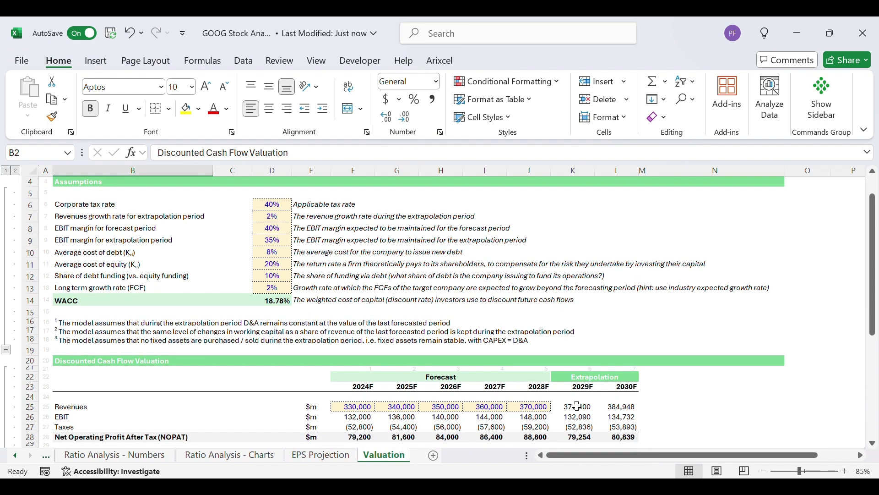
scroll(578, 406, down, 1)
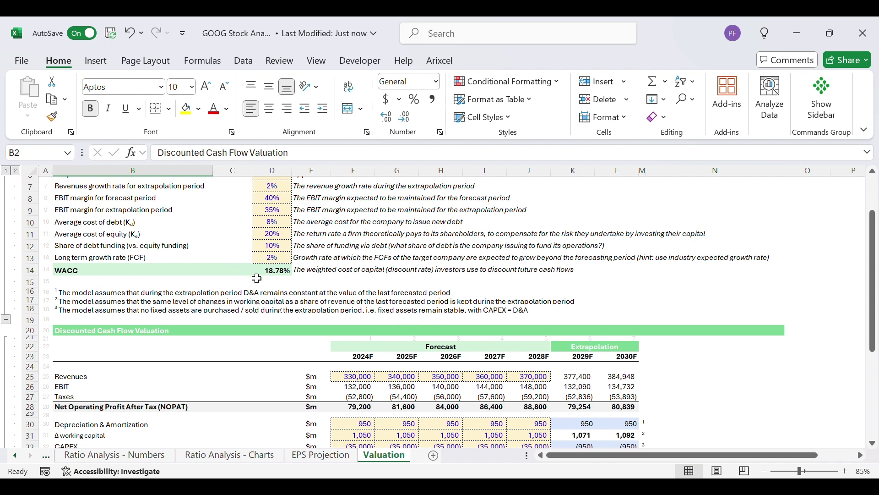
click(275, 272)
- Inspect the Discount factor and Free Cash Flow rows across 2024F to 2030F
scroll(438, 318, down, 2)
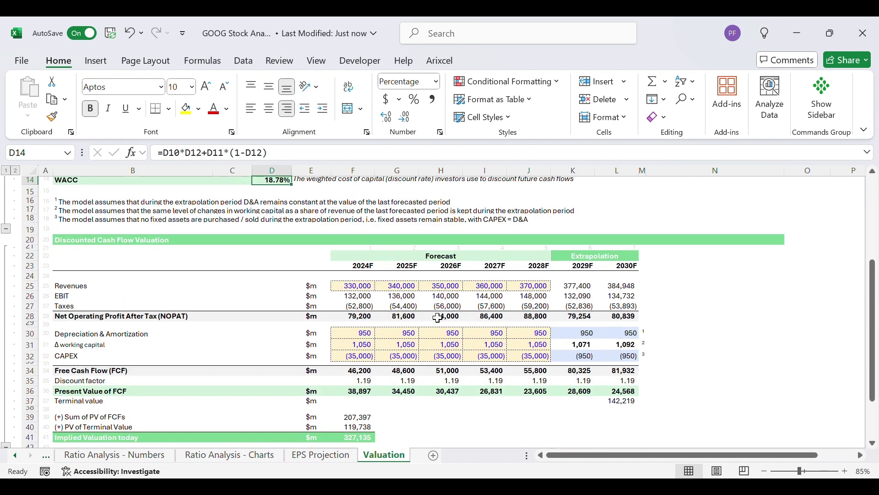
drag(360, 384, 625, 381)
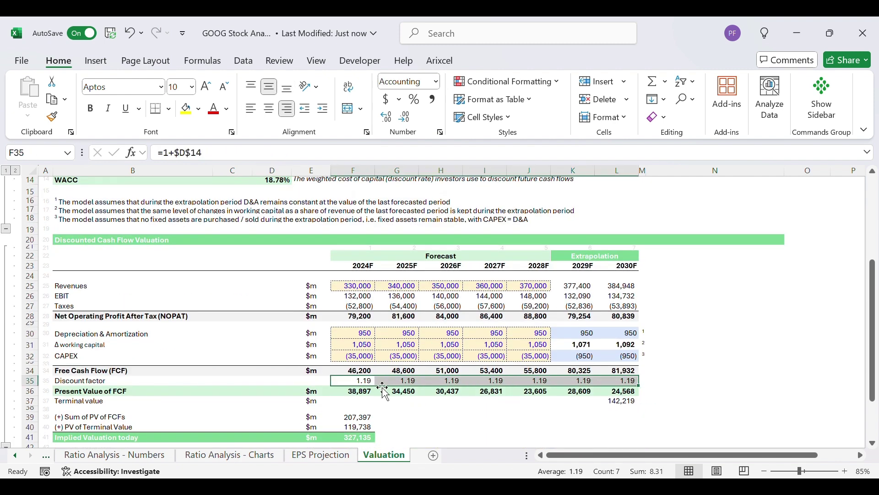
drag(350, 371, 628, 370)
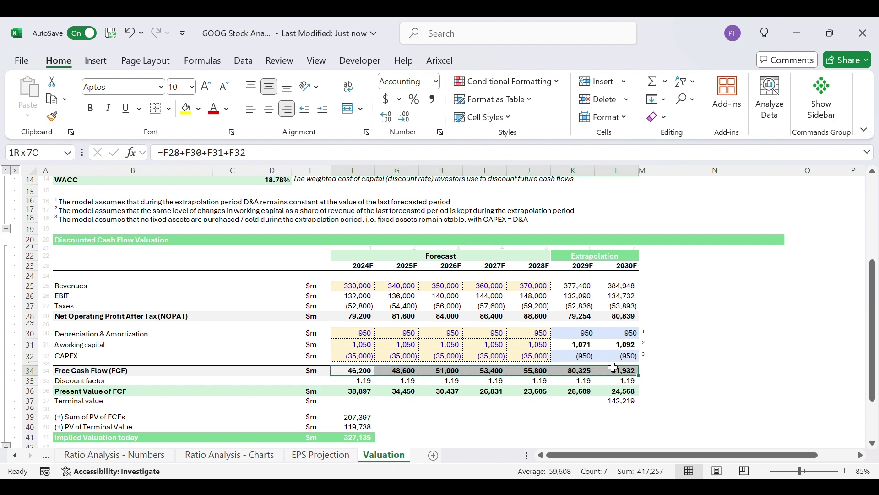
click(646, 343)
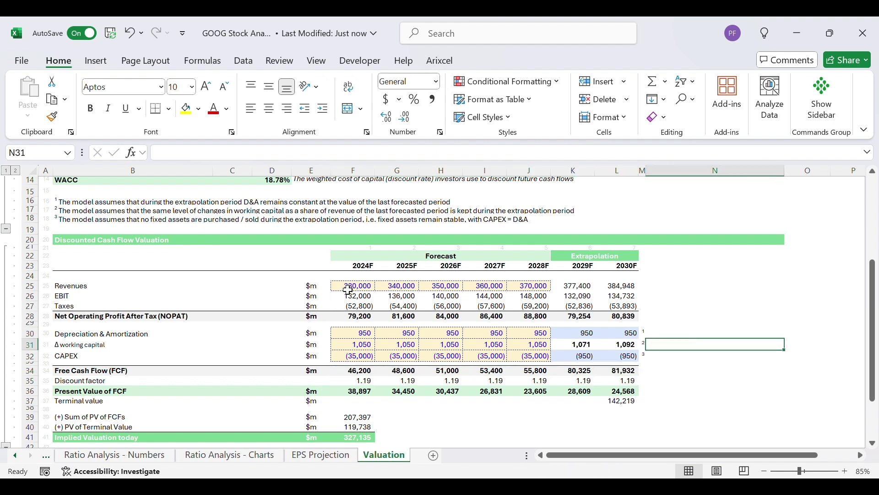
- Inspect the forecast inputs for 2024F to 2028F: revenues, depreciation & amortization, working capital change and CAPEX
drag(349, 286, 543, 285)
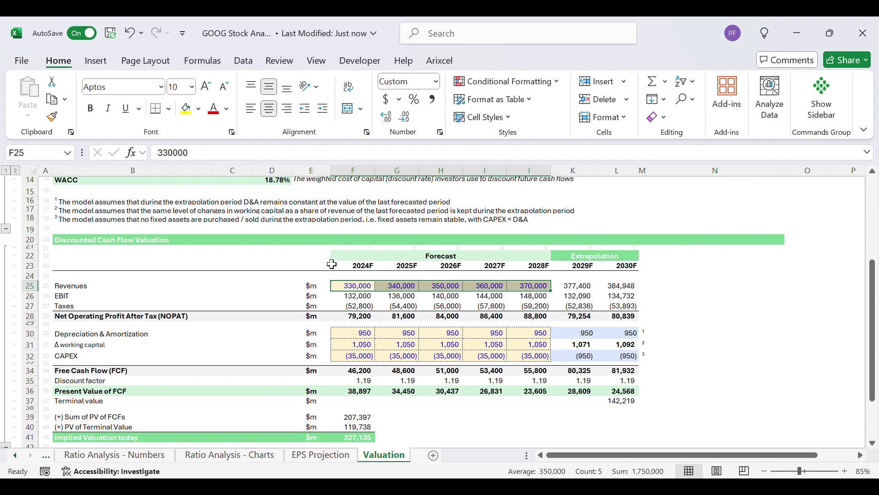
drag(349, 265, 527, 266)
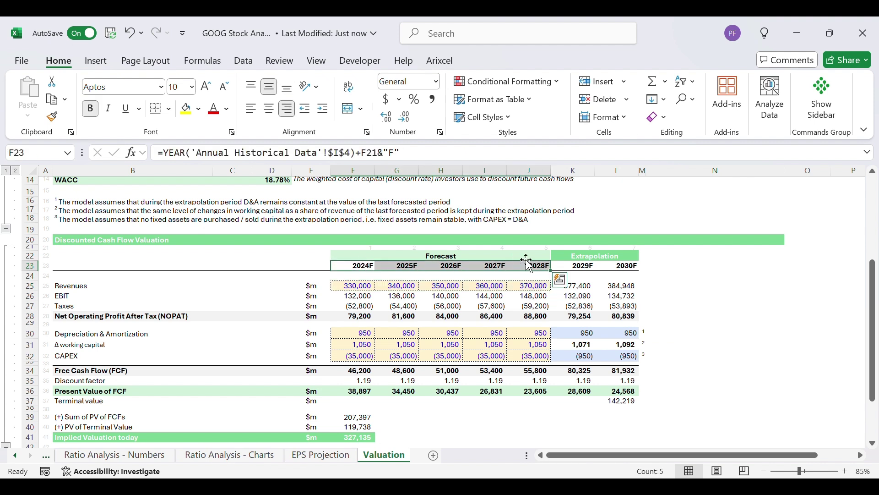
click(355, 336)
click(353, 346)
click(353, 355)
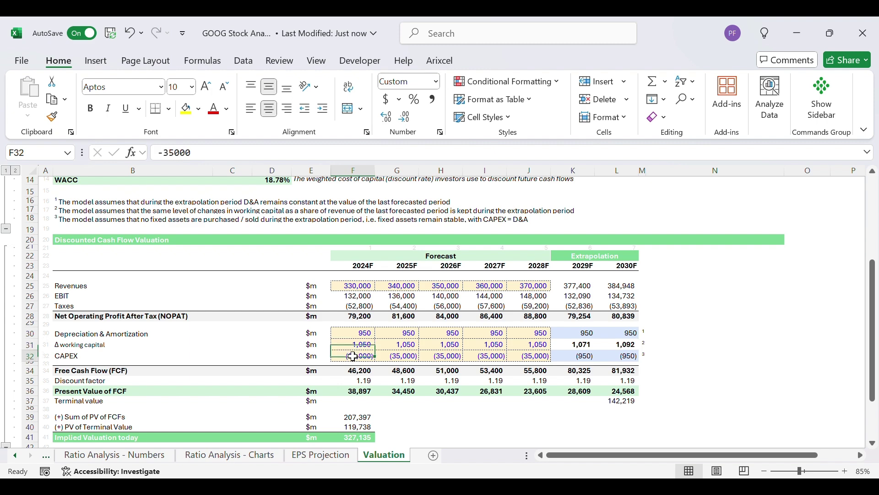
- Check the extrapolated 2029F and 2030F revenue formulas against the assumptions at the start of the Valuation sheet
click(571, 285)
click(617, 286)
scroll(583, 418, up, 4)
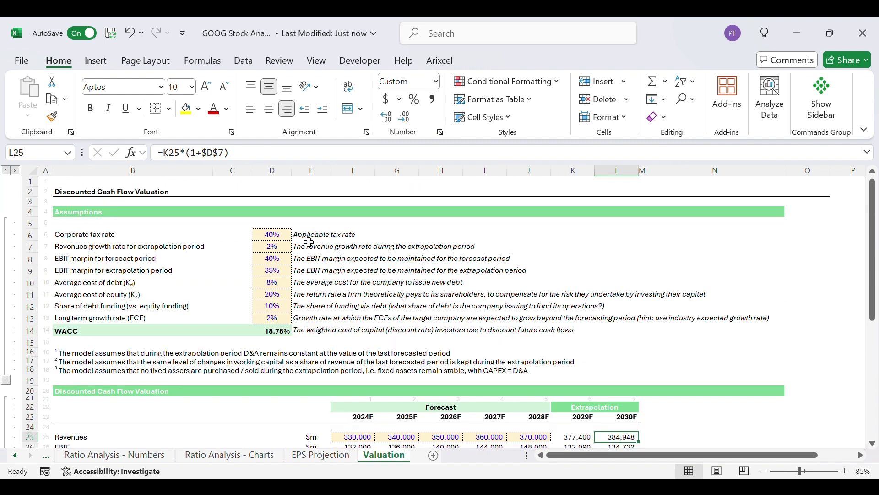
scroll(568, 293, down, 3)
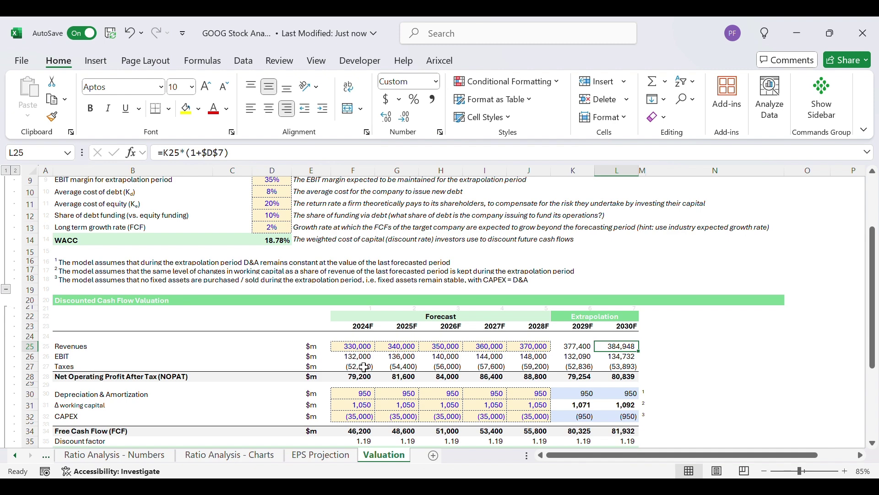
scroll(362, 360, up, 3)
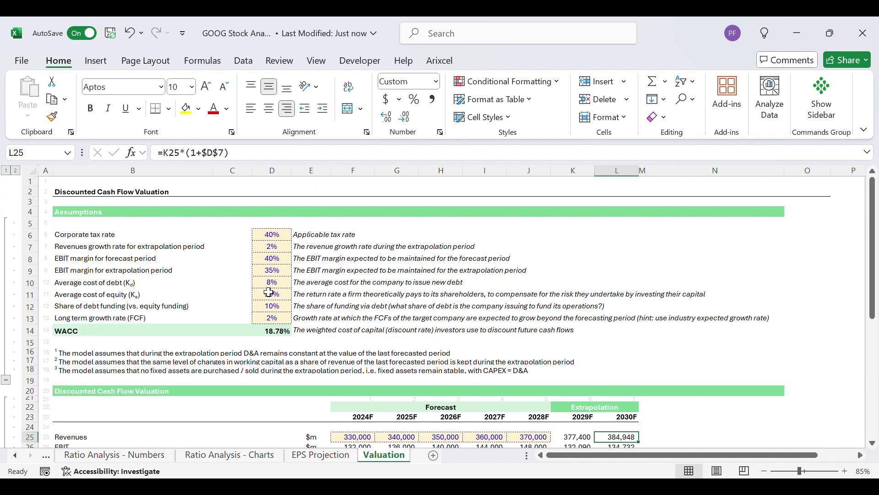
- Examine how the implied valuation is built from the sum of present-value FCFs and the PV of terminal value
scroll(300, 337, down, 7)
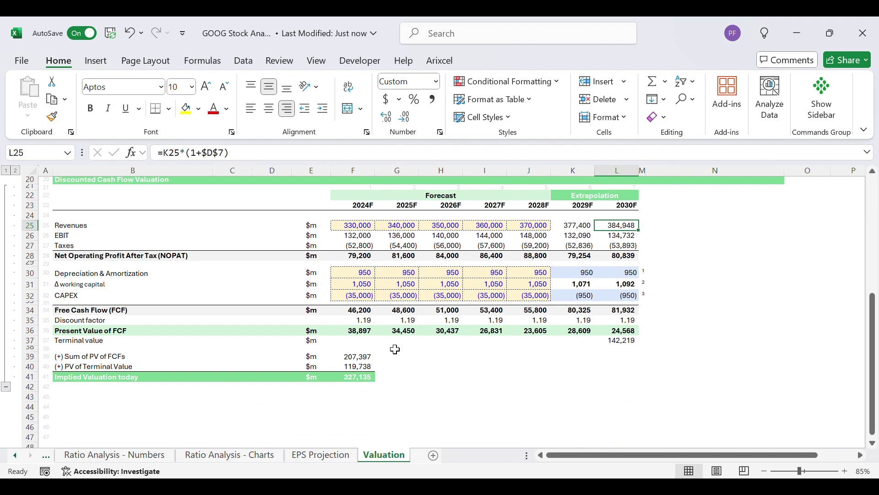
click(404, 373)
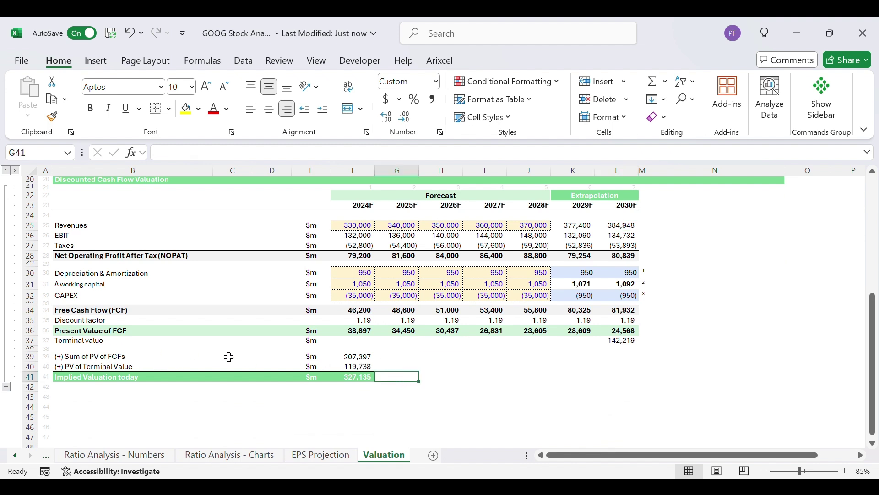
click(364, 356)
drag(364, 330, 634, 331)
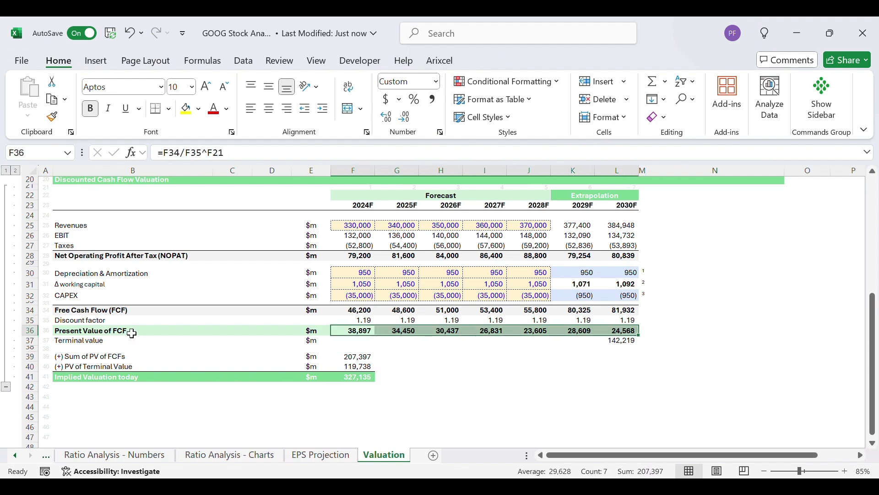
click(357, 366)
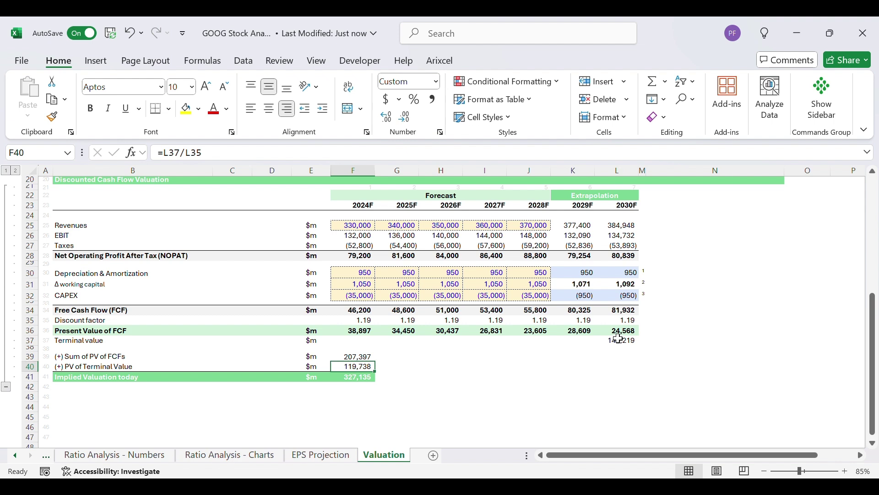
click(397, 387)
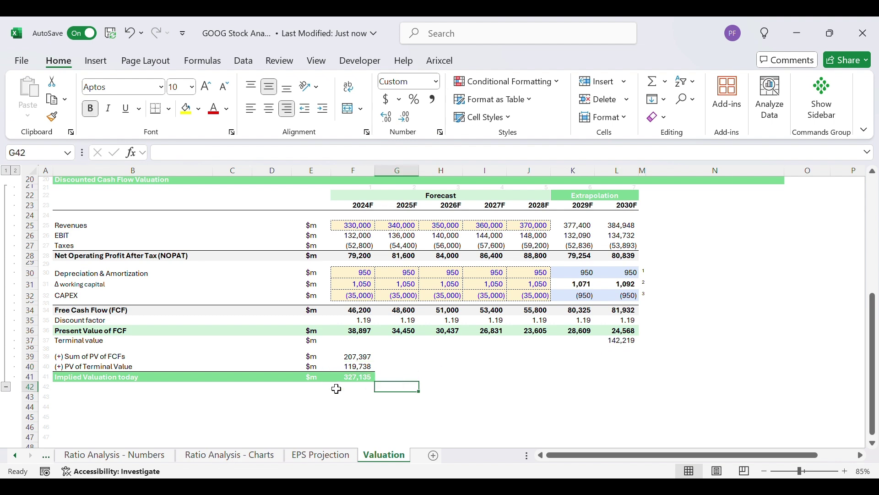